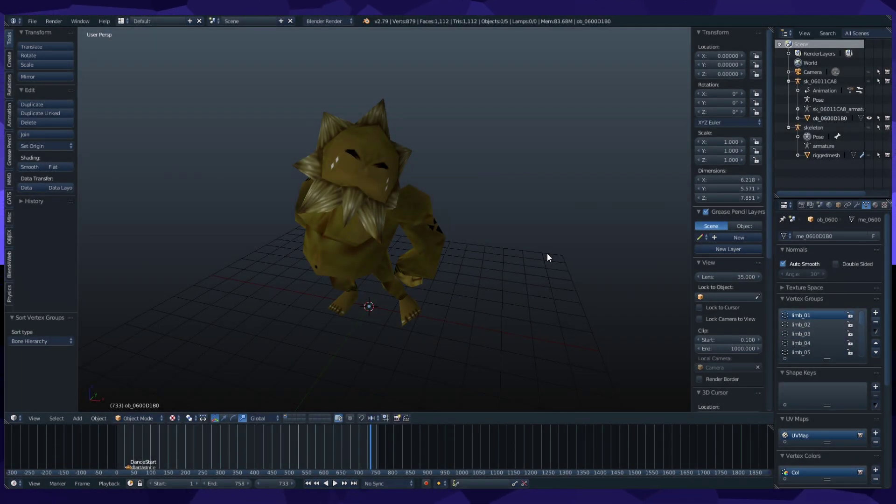
Step: Open the OBJEX tools and select Darunia's sk_06011CA8 armature
click(9, 239)
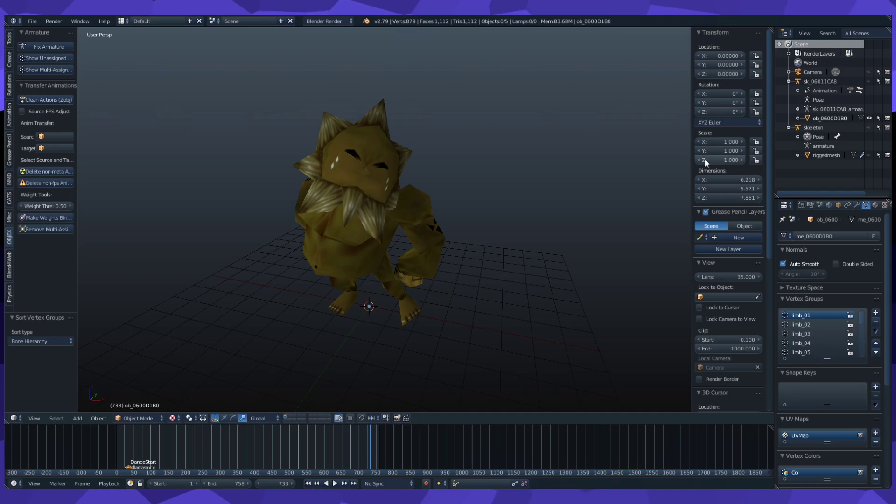
click(819, 134)
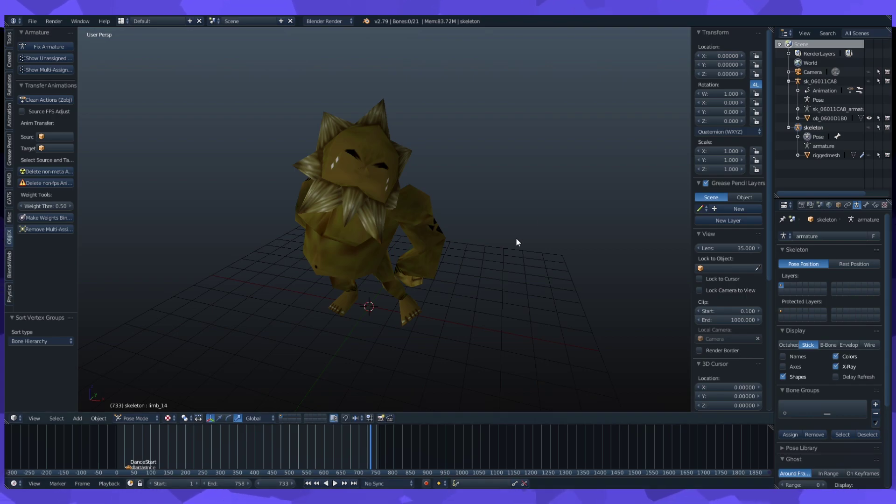
click(810, 83)
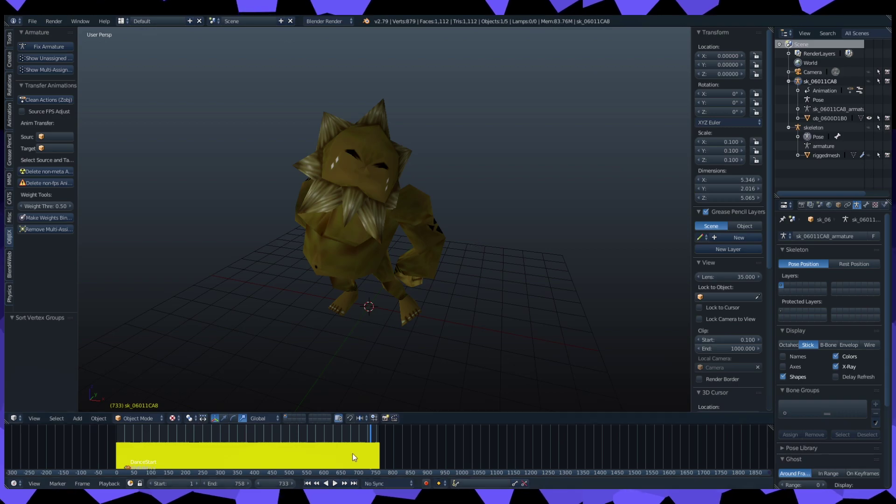
Step: Preview the dance animation, then stop playback and return to frame 0
key(alt+a)
click(130, 446)
drag(129, 447, 113, 449)
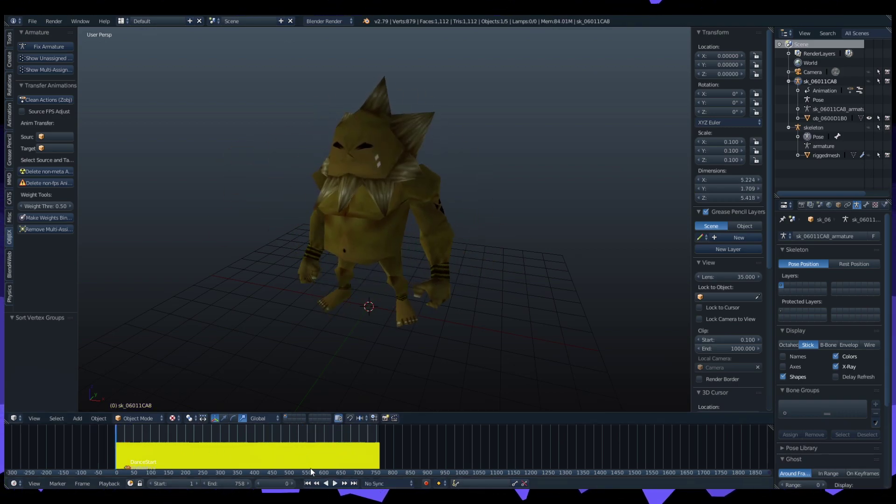
click(334, 484)
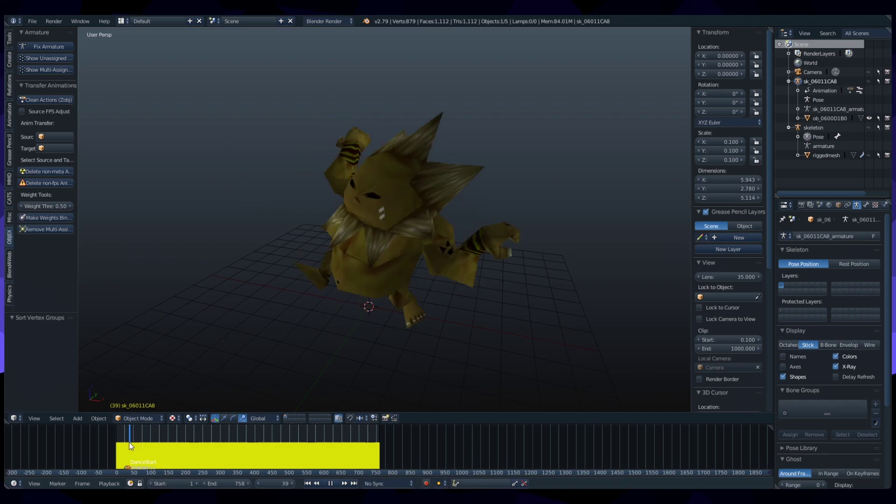
key(alt+a)
key(Escape)
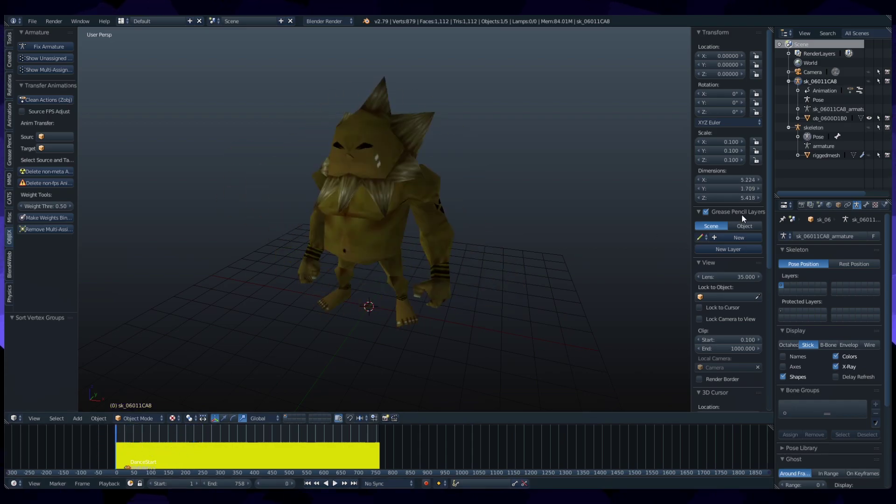
Step: Put Darunia's armature in Rest Position and unhide riggedmesh and skeleton
click(849, 261)
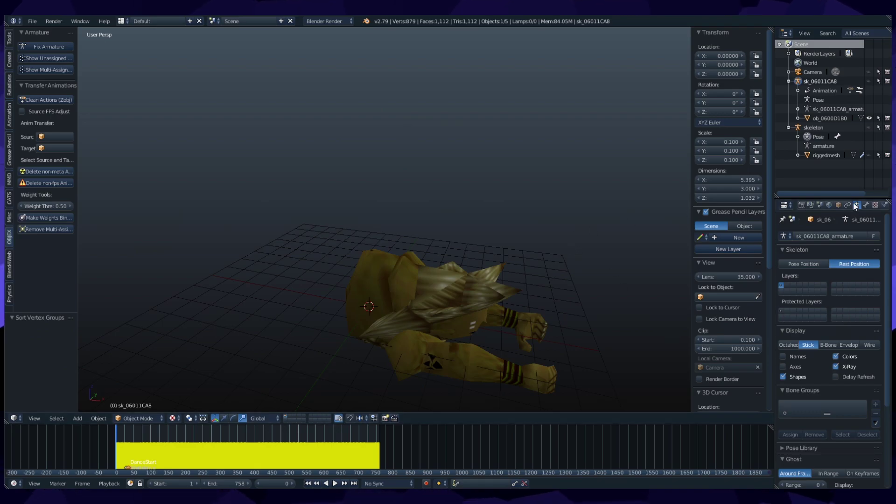
click(868, 155)
click(868, 128)
middle_drag(560, 154, 522, 140)
Step: Pose Link's skeleton, selecting all bones and rotating them 90° on Y
click(815, 135)
key(a)
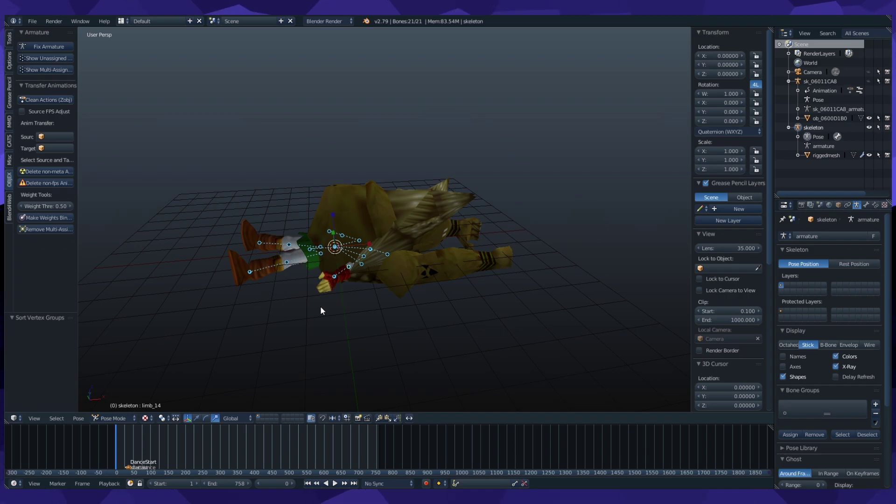
key(alt+r)
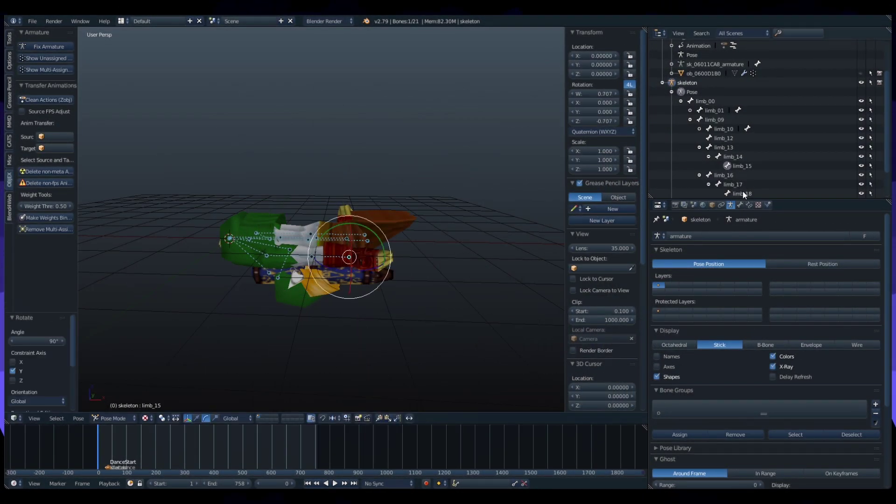
right_click(368, 280)
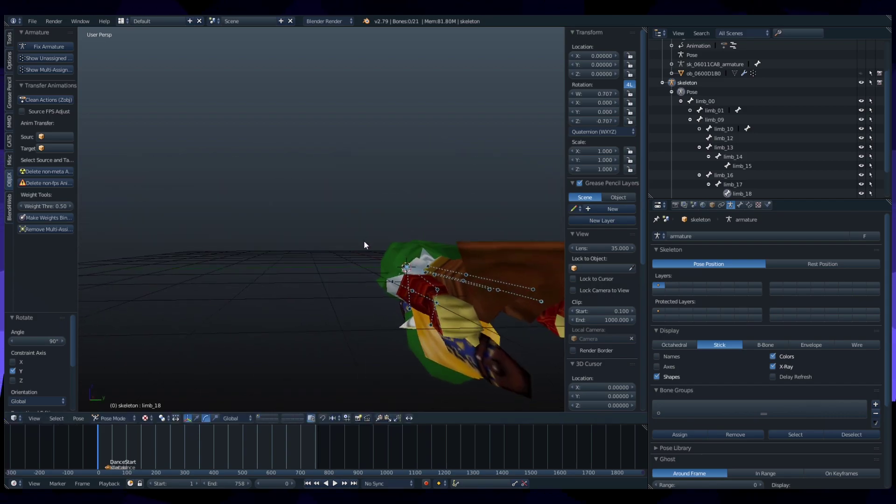
middle_drag(364, 244, 440, 264)
Step: Hide ob_0600D1B0 and expand the limb_10 and limb_13 bone hierarchies
scroll(439, 262, down, 6)
scroll(822, 174, up, 5)
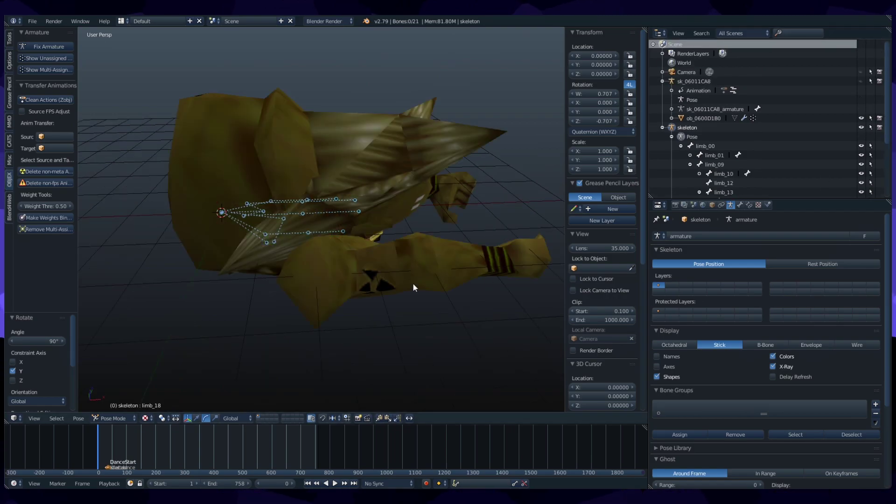
middle_drag(414, 287, 349, 219)
click(861, 118)
scroll(844, 133, down, 4)
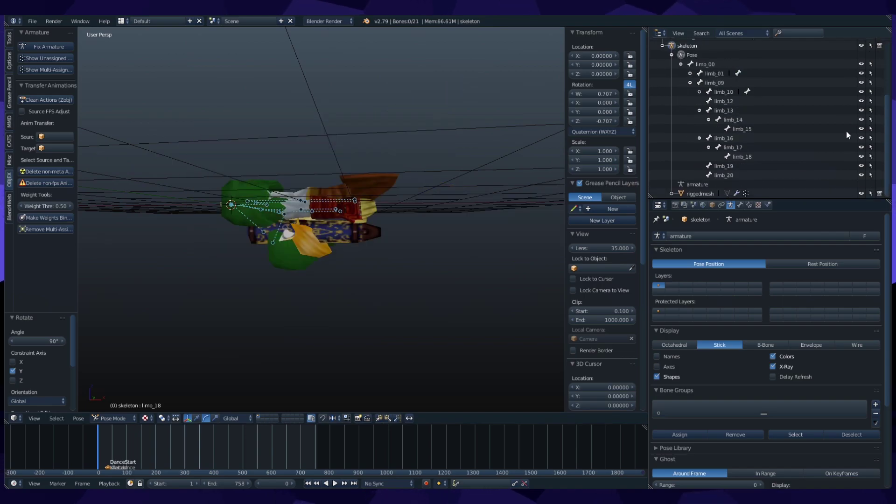
click(699, 110)
click(699, 138)
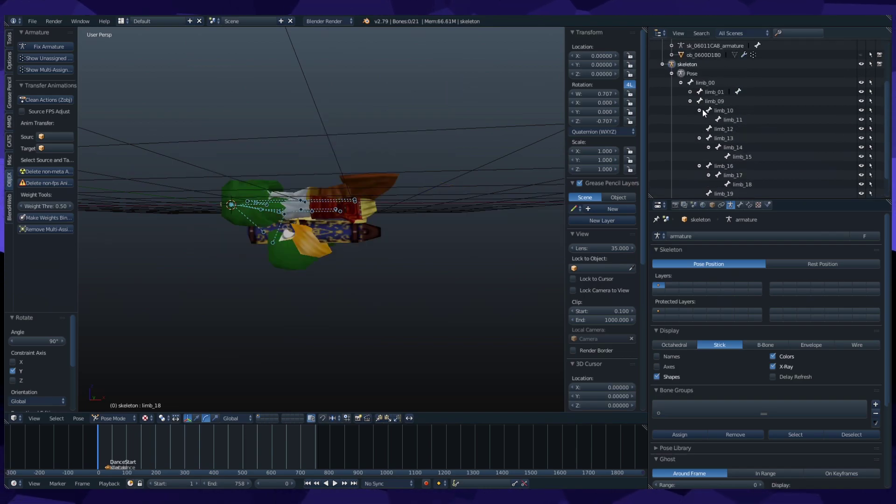
Step: Rotate Link's limb_11 bone by -130°
click(730, 120)
key(r)
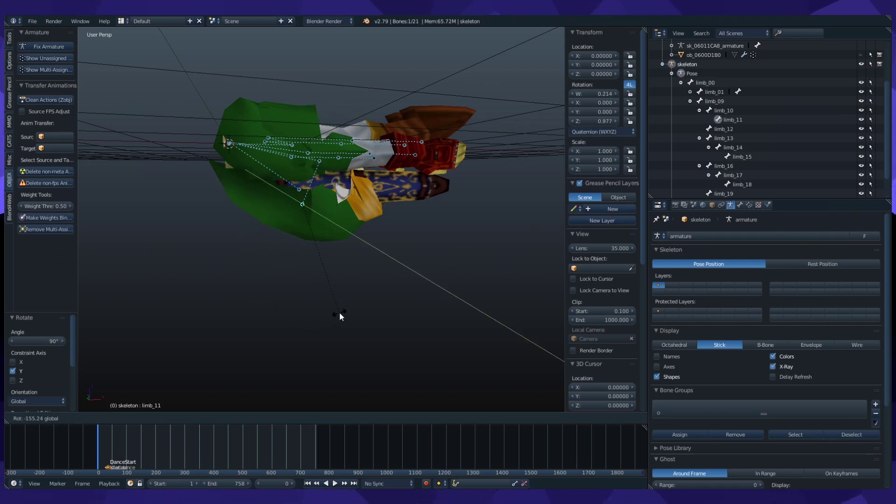
text(-130)
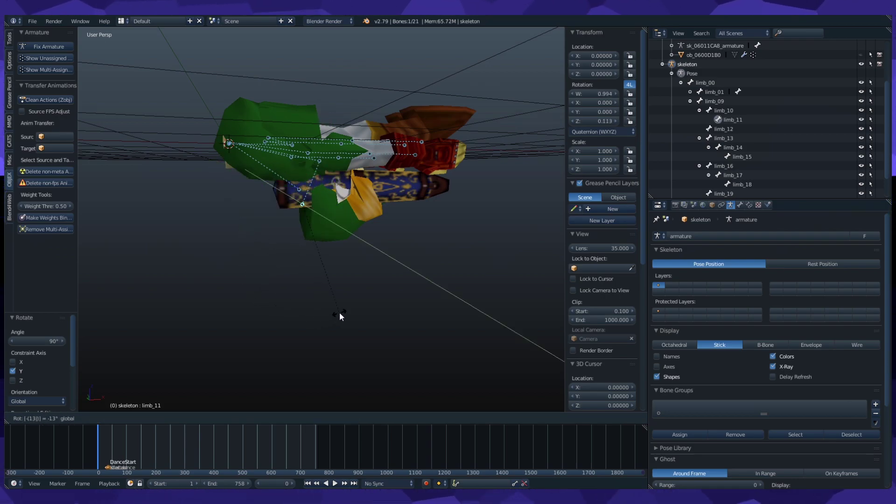
key(Return)
middle_drag(387, 263, 389, 224)
scroll(736, 183, down, 3)
Step: Rotate the limb_19 bone -90° around X
click(724, 166)
middle_drag(304, 198, 270, 214)
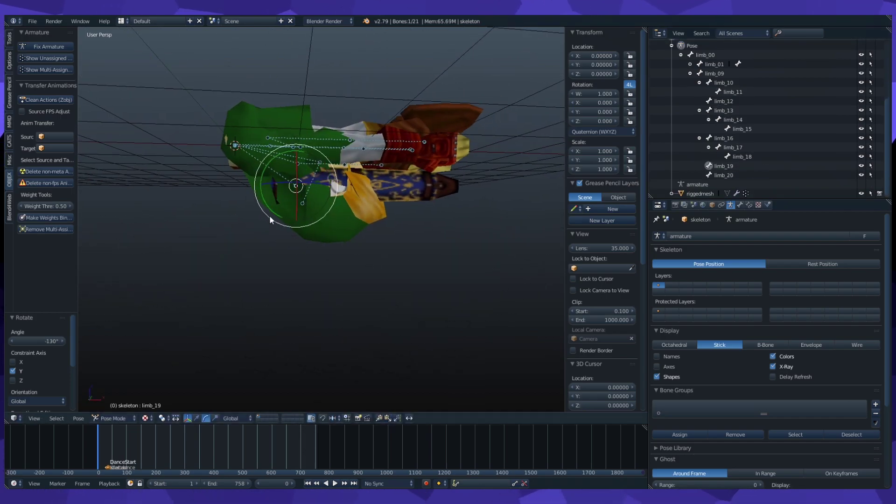
key(r)
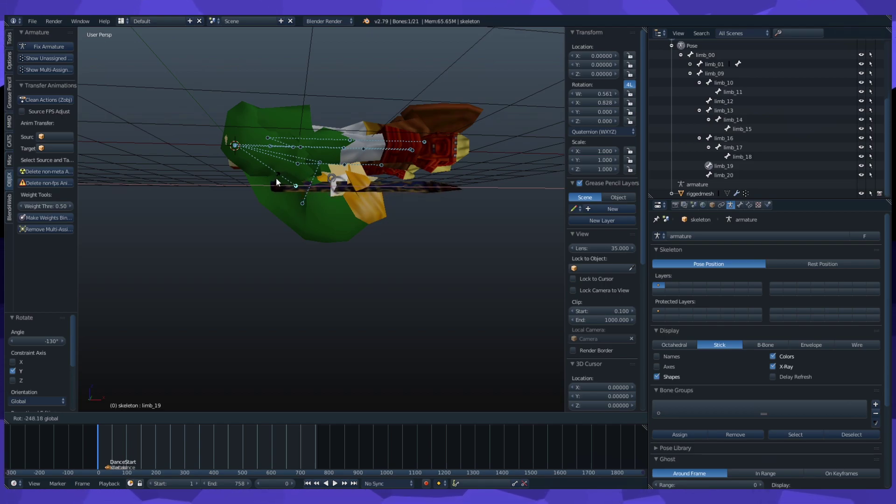
text(x-90)
key(Return)
Step: Rotate limb_19 150° around Z after cancelling and undoing trial rotations
middle_drag(302, 170, 306, 106)
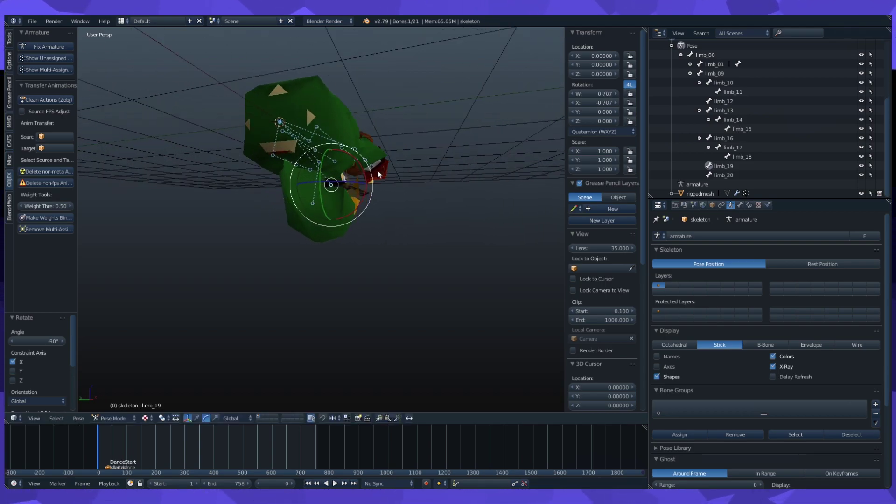
key(r)
key(Escape)
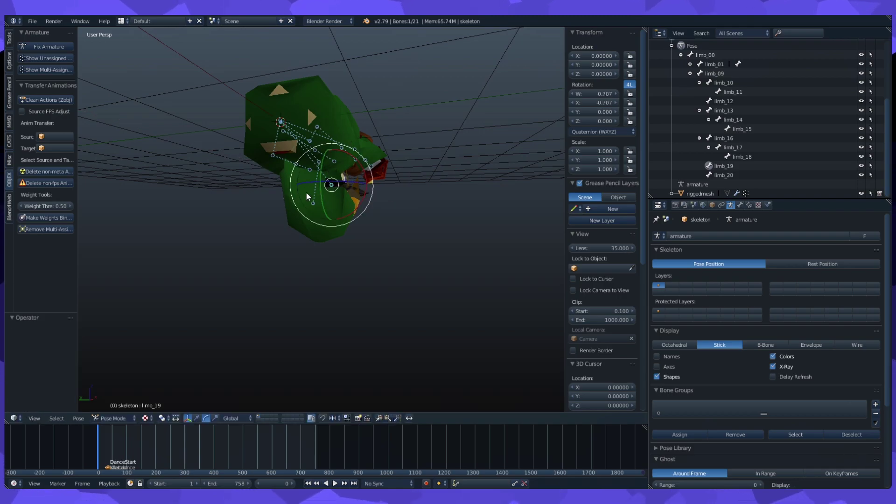
key(r)
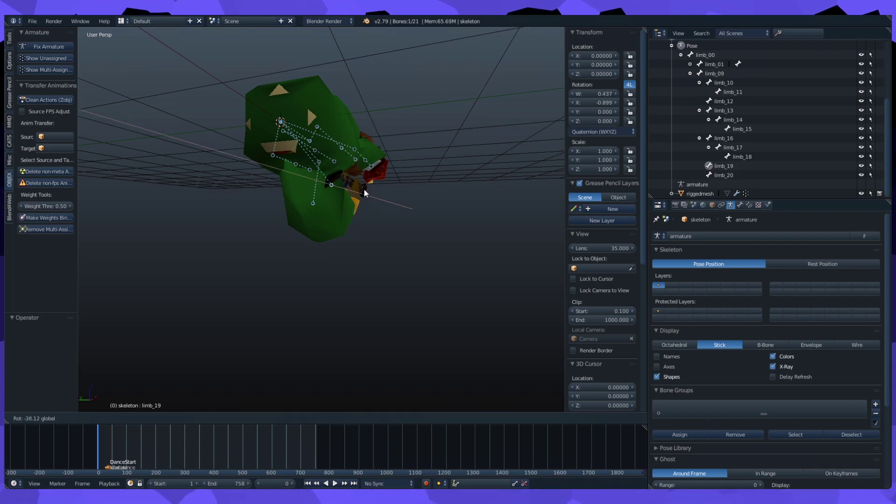
click(333, 185)
key(ctrl+z)
key(r)
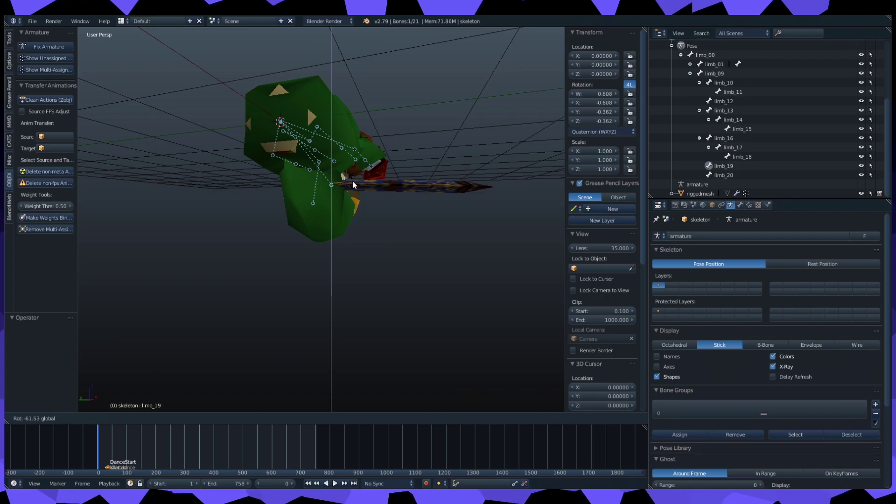
key(z)
key(1)
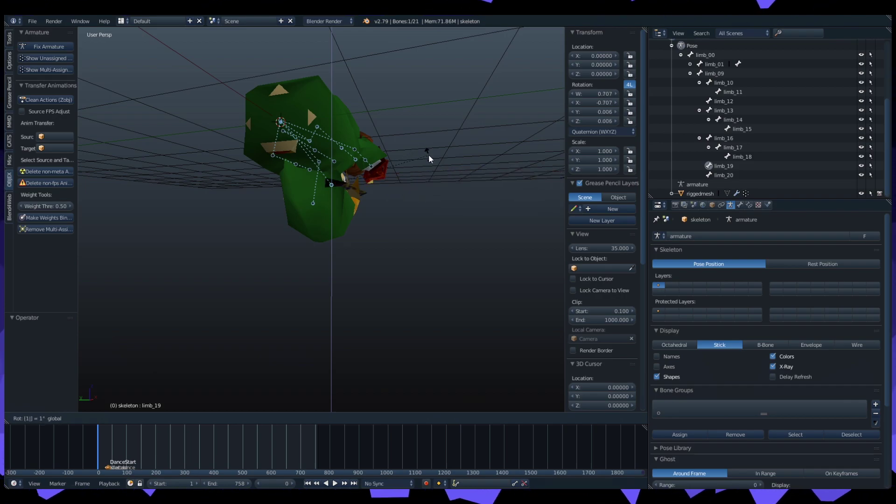
key(5)
key(0)
key(Return)
Step: Deselect the posed bone and step forward to frame 1
middle_drag(428, 156, 424, 256)
click(691, 185)
scroll(821, 160, up, 5)
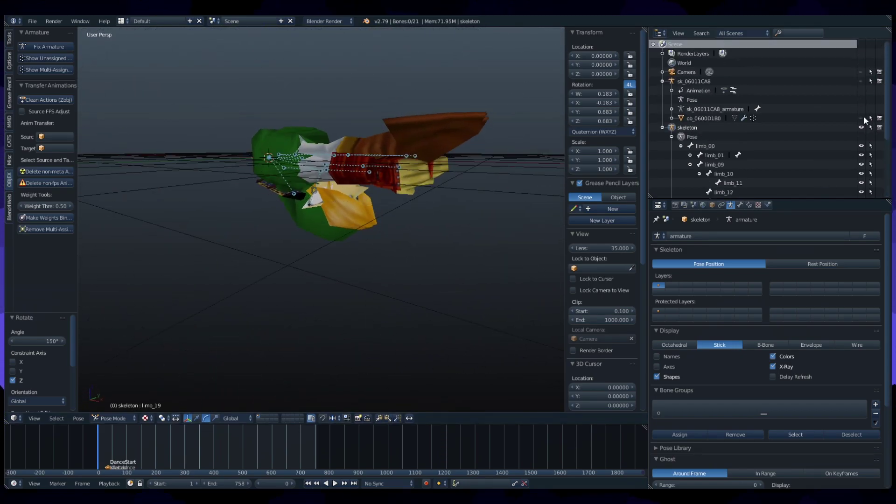
key(Right)
Step: Return to Object Mode and toggle ob_0600D1B0's visibility off and back on
middle_drag(328, 202, 366, 201)
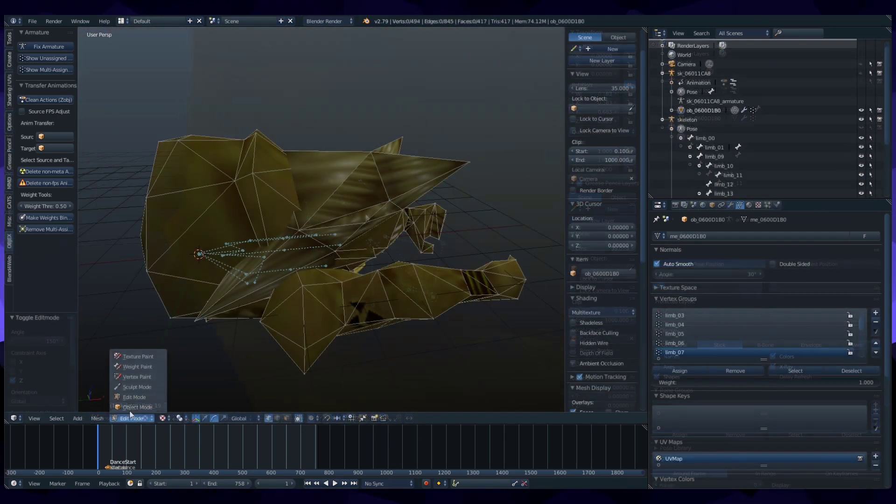
click(140, 402)
scroll(291, 308, down, 3)
scroll(368, 318, up, 8)
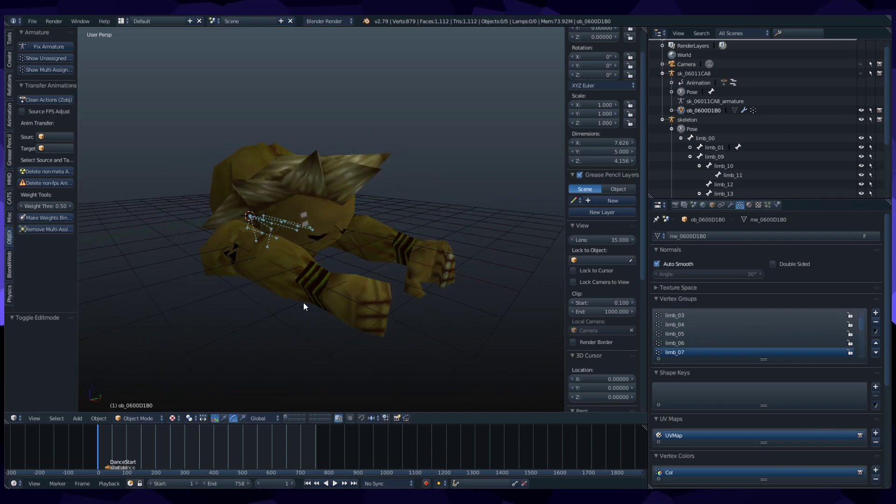
click(861, 110)
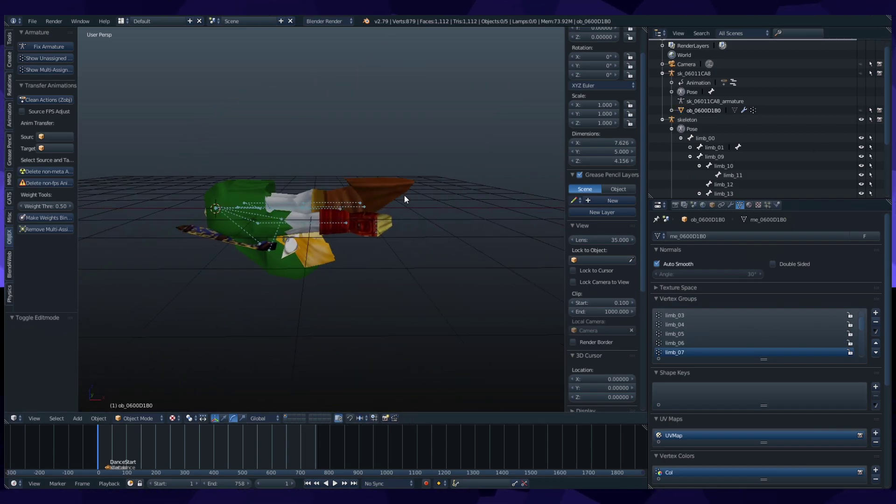
click(861, 110)
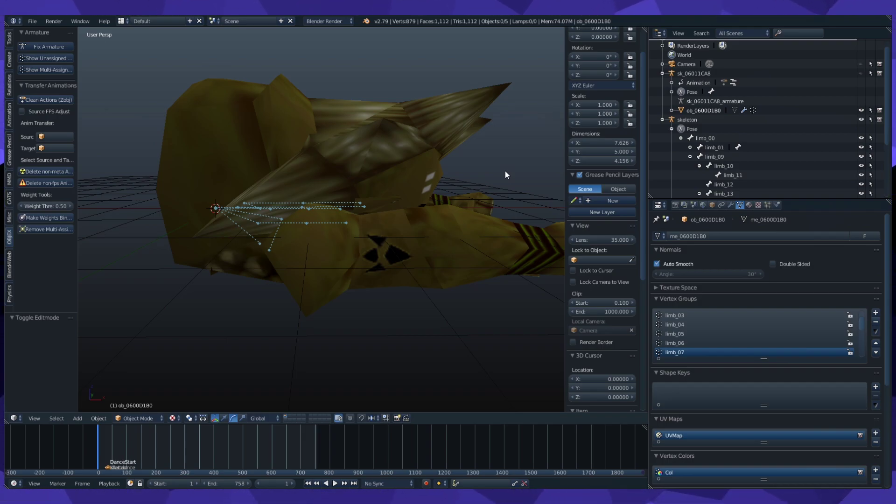
Step: Set the transfer Source to sk_06011CA8 and the Target to skeleton
click(50, 137)
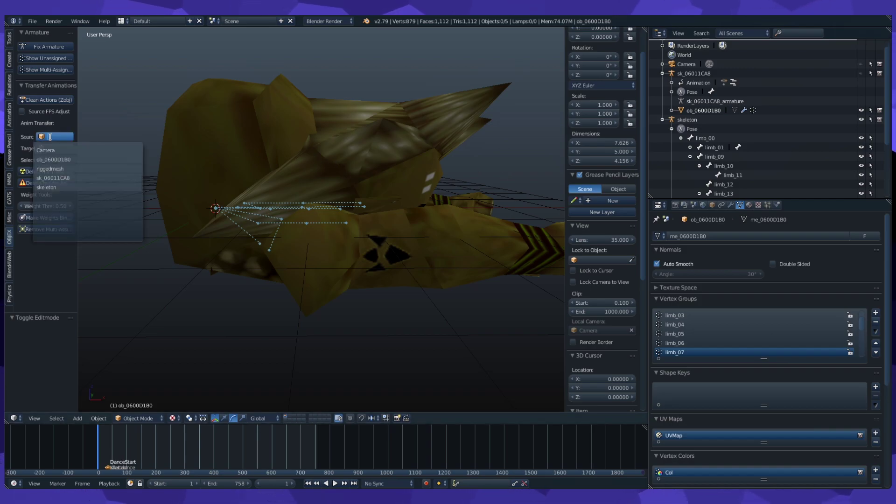
click(59, 177)
click(54, 148)
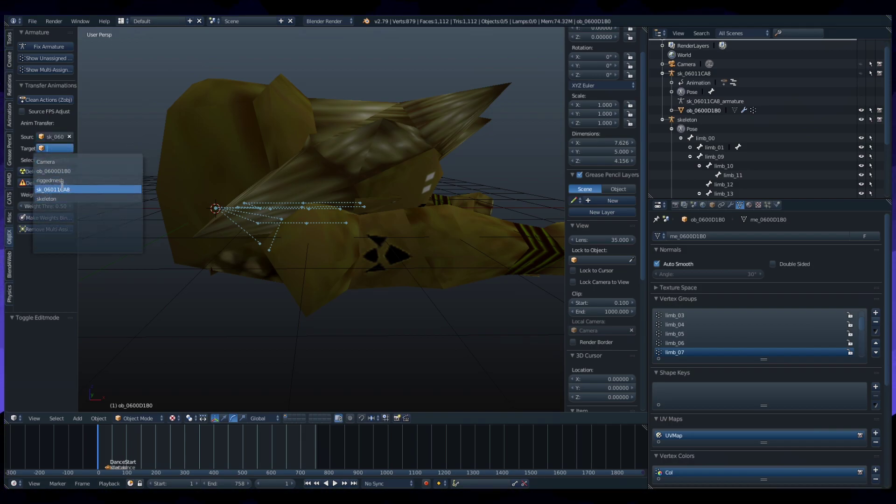
click(55, 198)
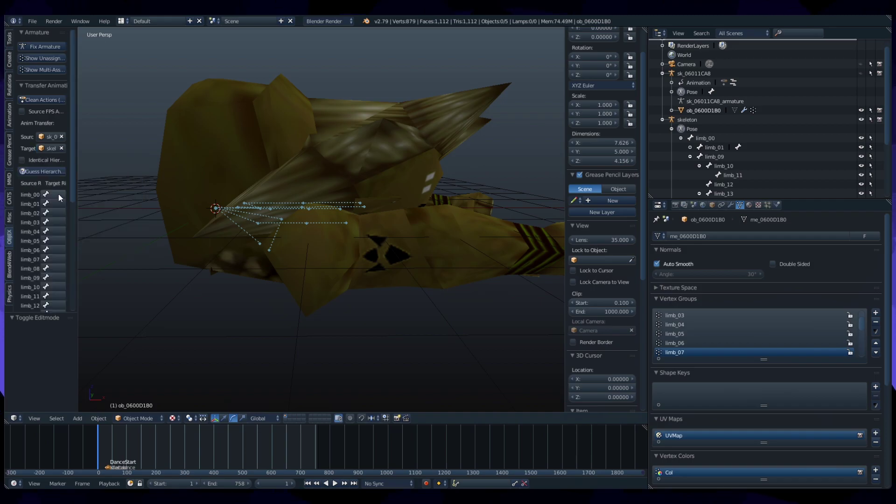
Step: Expand the source rig's limb_01, limb_08, limb_09 and limb_10 bones in the Outliner
click(672, 129)
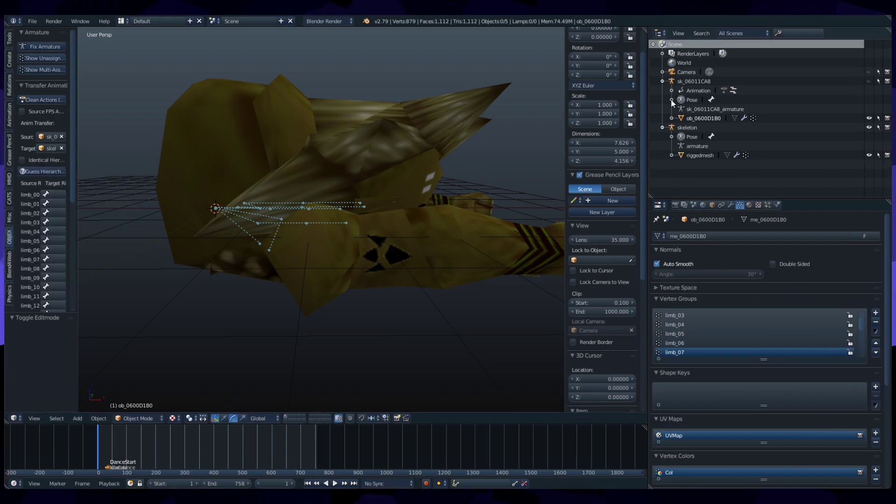
click(690, 119)
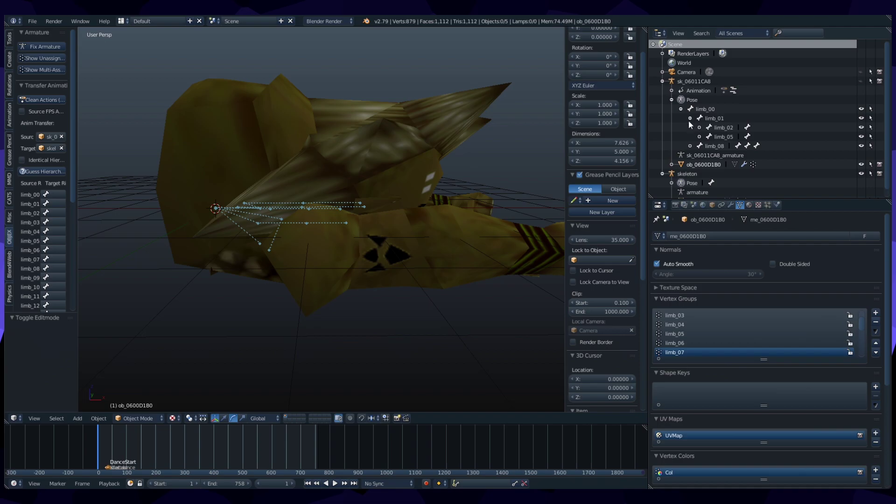
click(690, 146)
scroll(699, 150, down, 2)
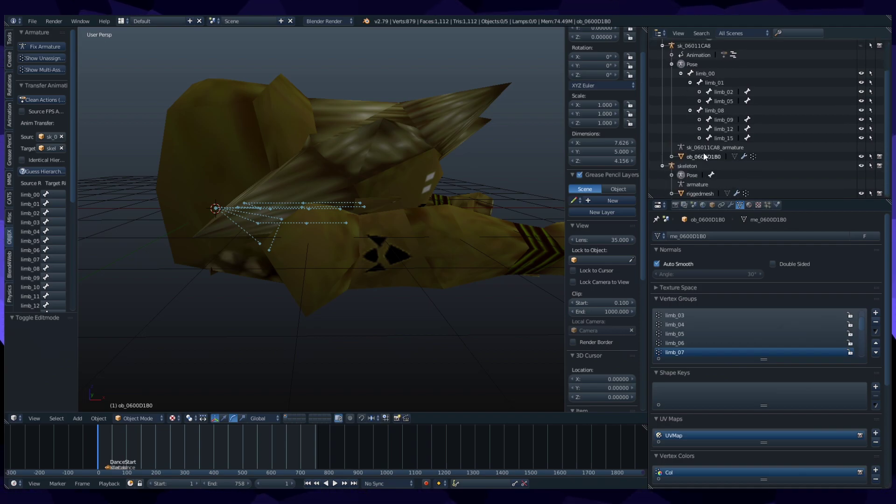
click(698, 120)
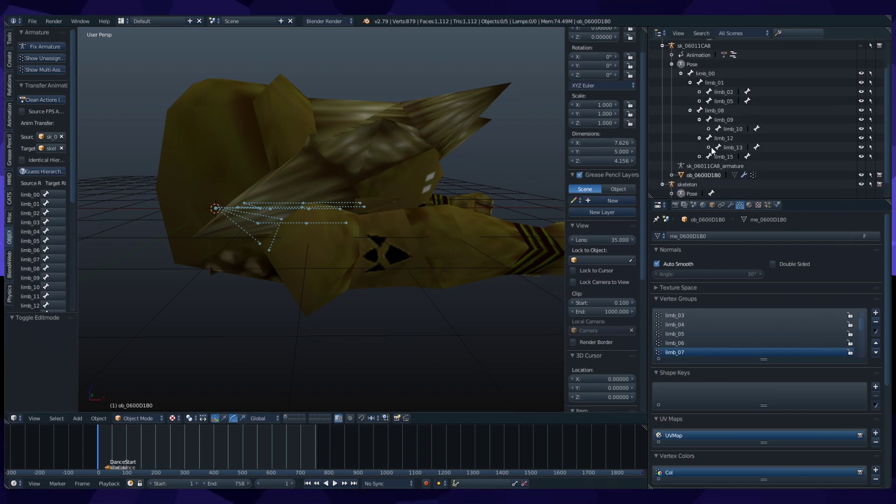
click(708, 129)
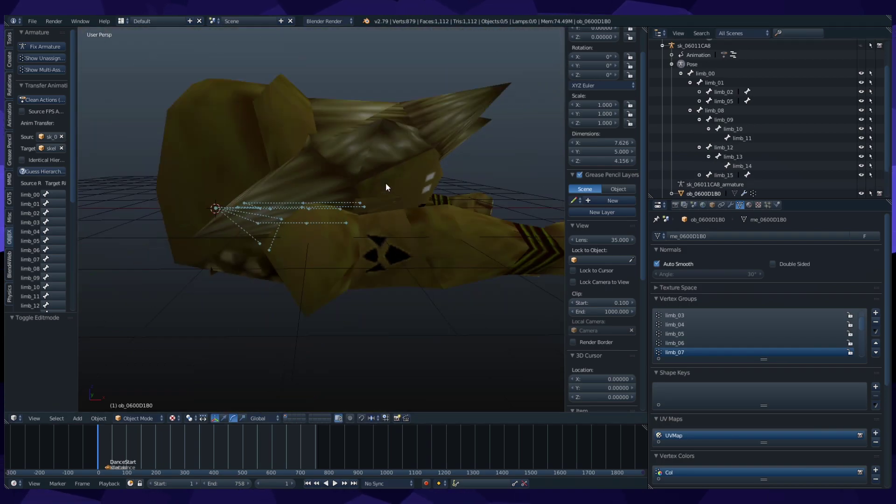
scroll(460, 189, down, 3)
scroll(716, 160, down, 2)
Step: Expand limb_15 and make the source rig's limb_16 bone active
click(699, 156)
click(728, 165)
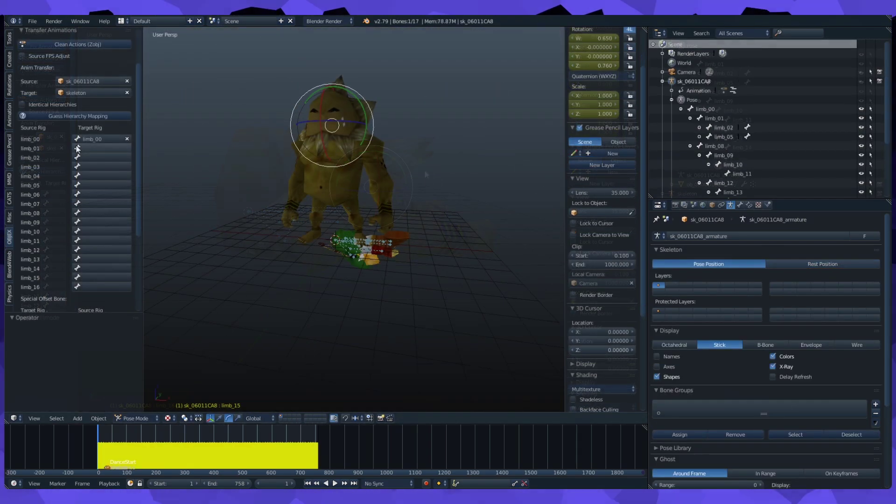
scroll(67, 136, down, 5)
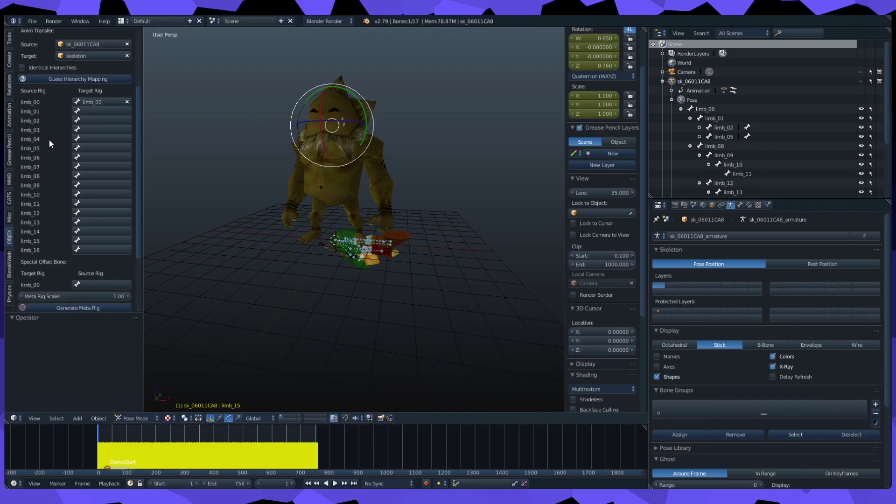
scroll(49, 139, up, 2)
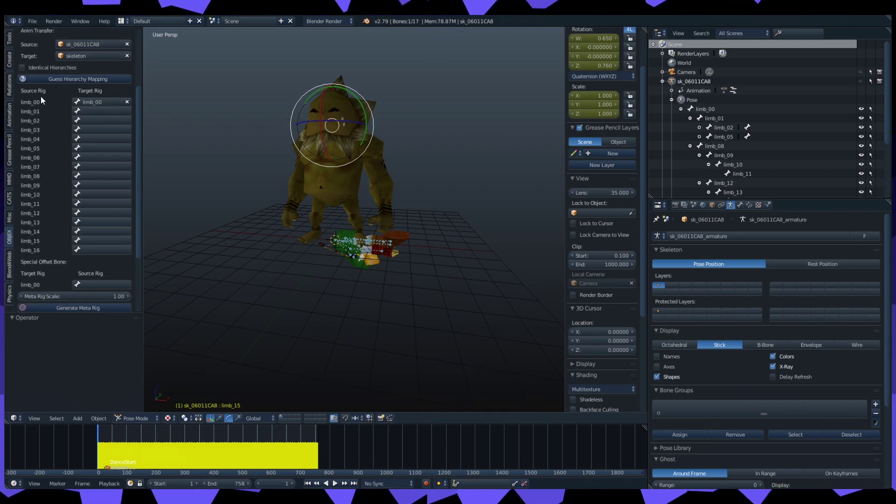
Step: Match source bones limb_01 onward to skeleton bones, e.g. limb_02→limb_06
click(112, 113)
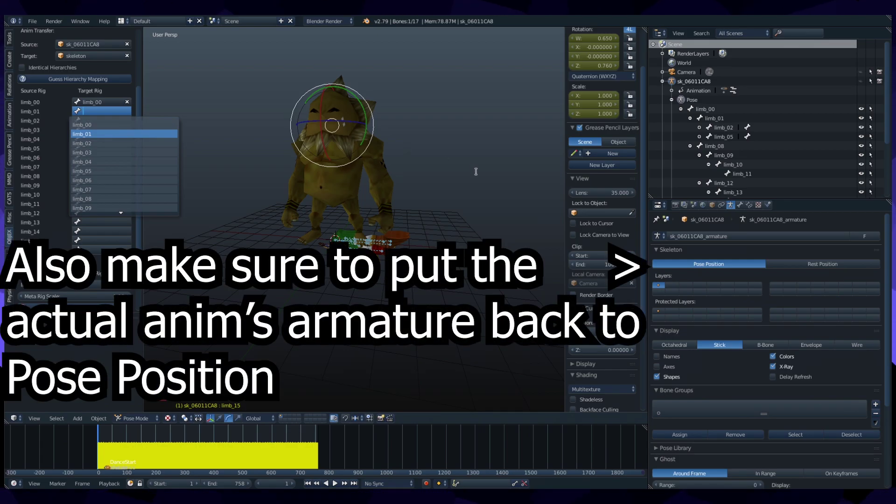
scroll(739, 148, down, 5)
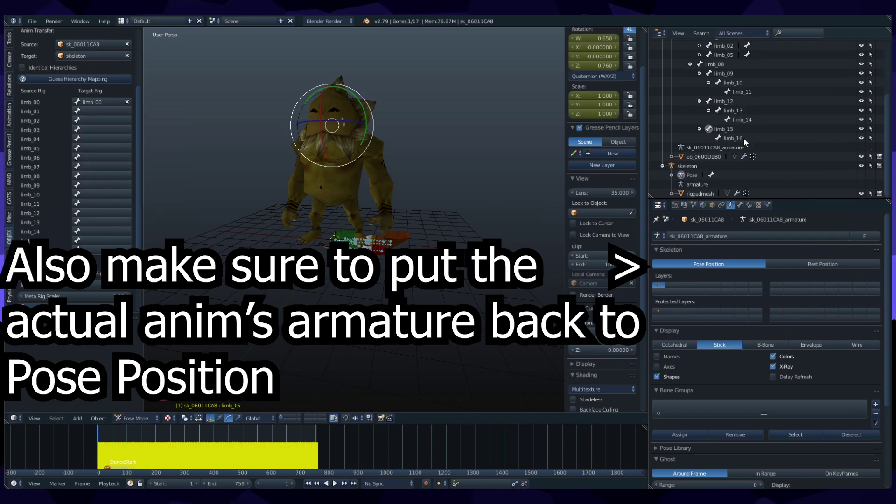
scroll(702, 177, down, 3)
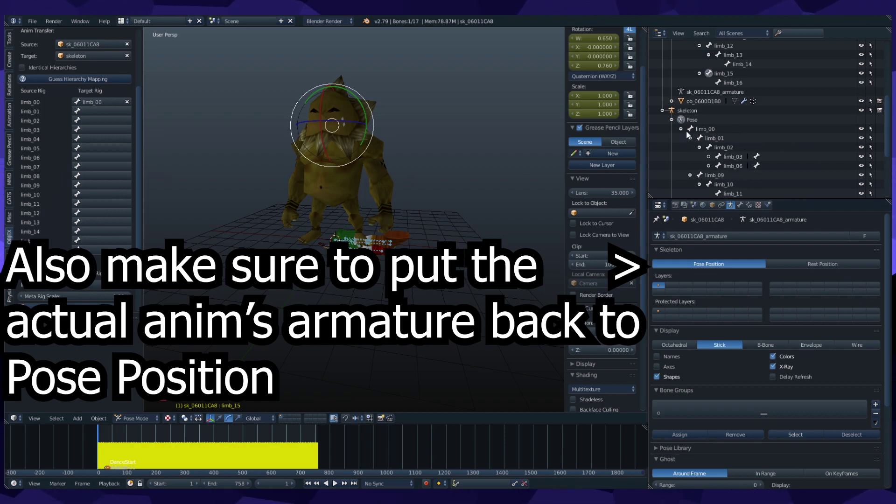
scroll(687, 145, up, 10)
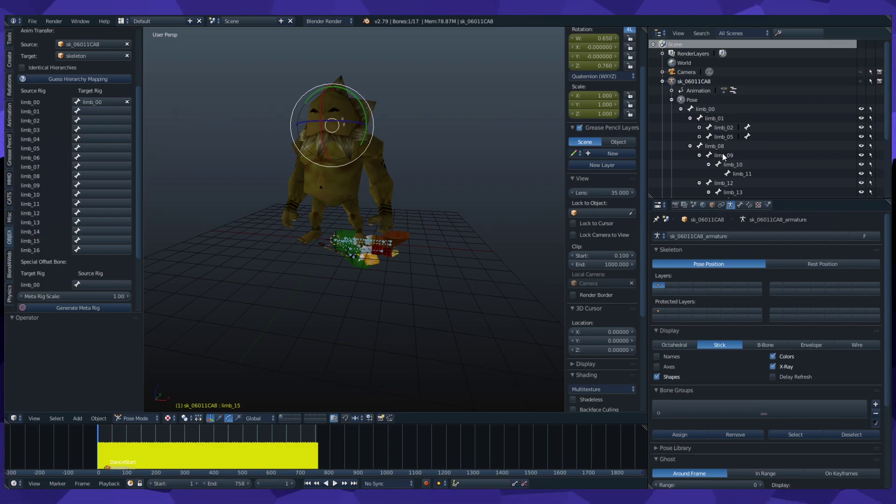
click(713, 126)
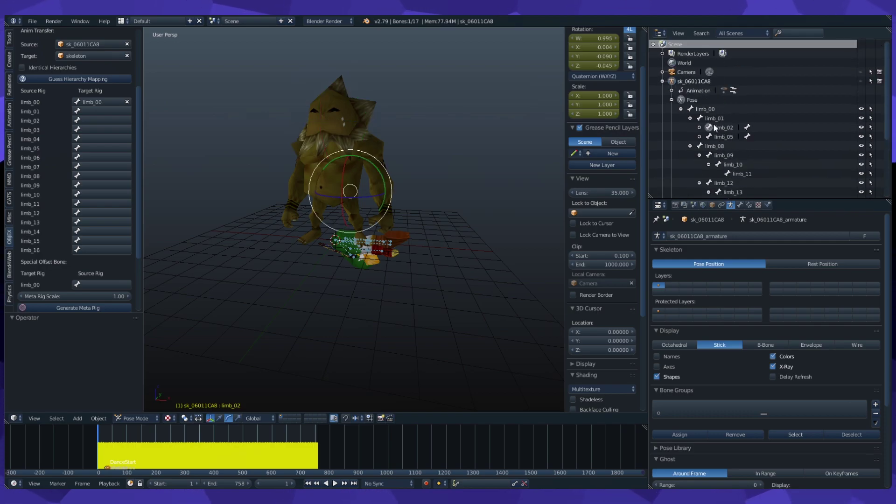
click(714, 118)
scroll(345, 200, up, 3)
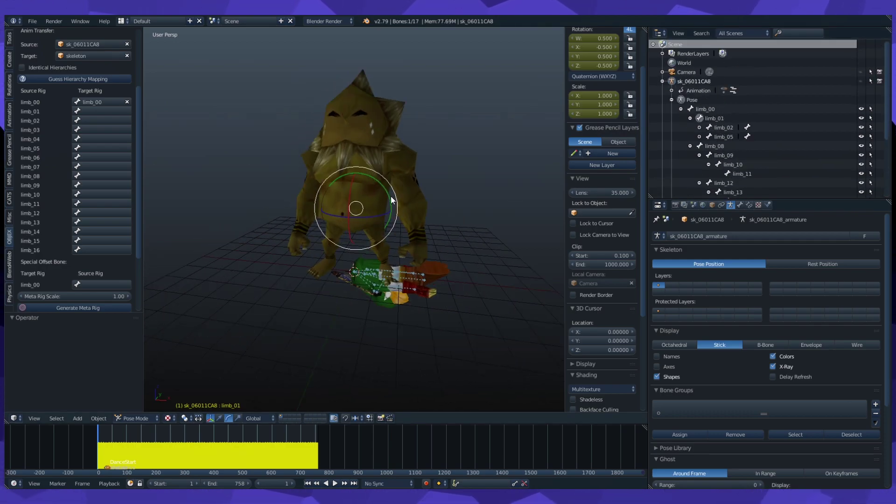
click(103, 111)
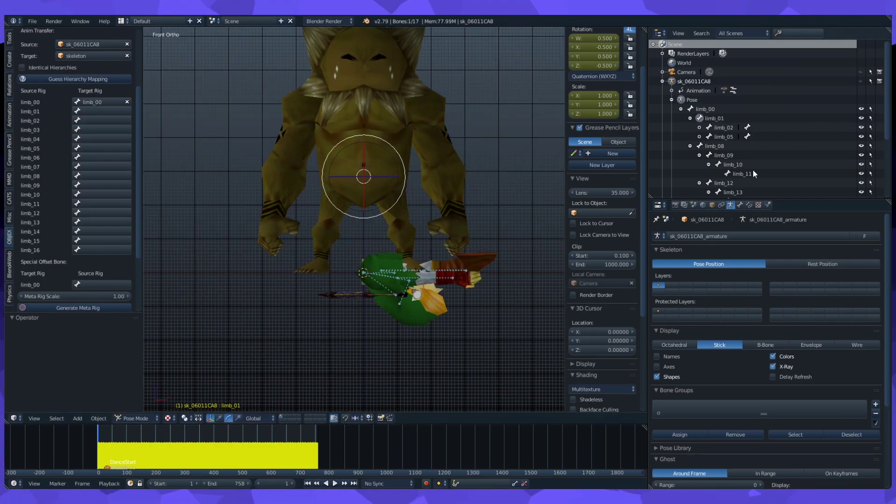
click(103, 111)
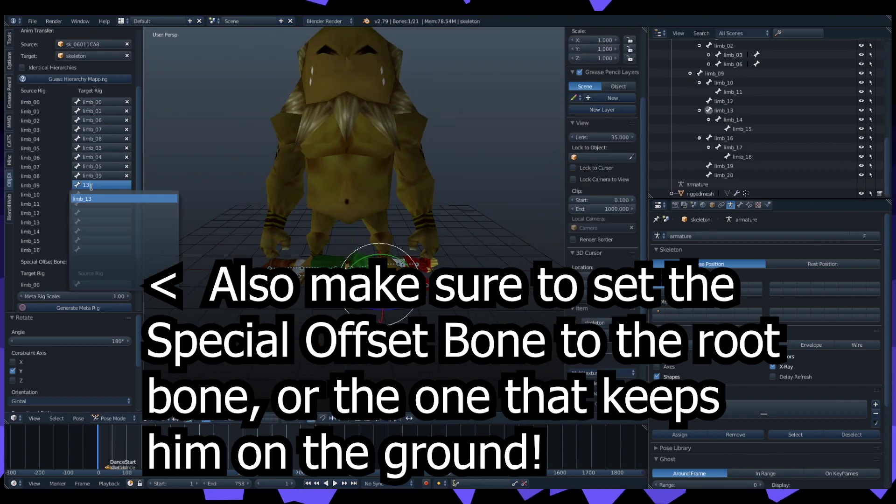
Step: Fill the remaining Target Rig fields, e.g. limb_14→limb_18, with Special Offset Bone limb_00
click(102, 203)
text(10)
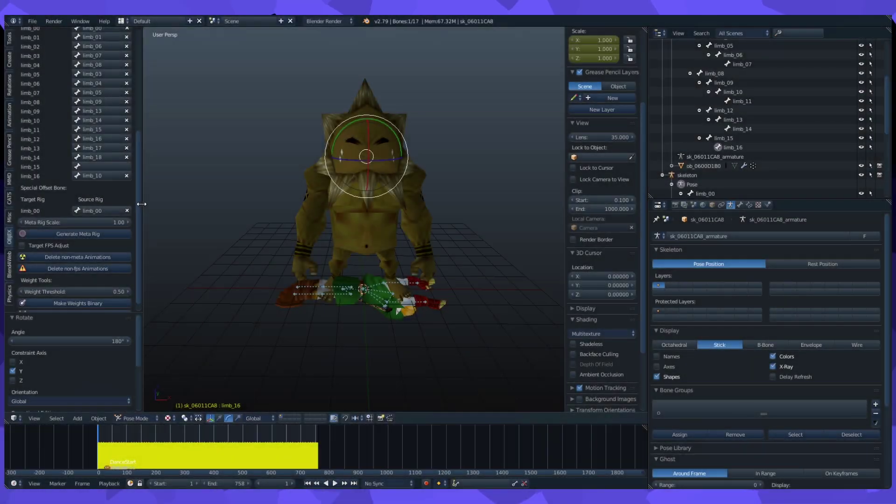
scroll(140, 191, up, 3)
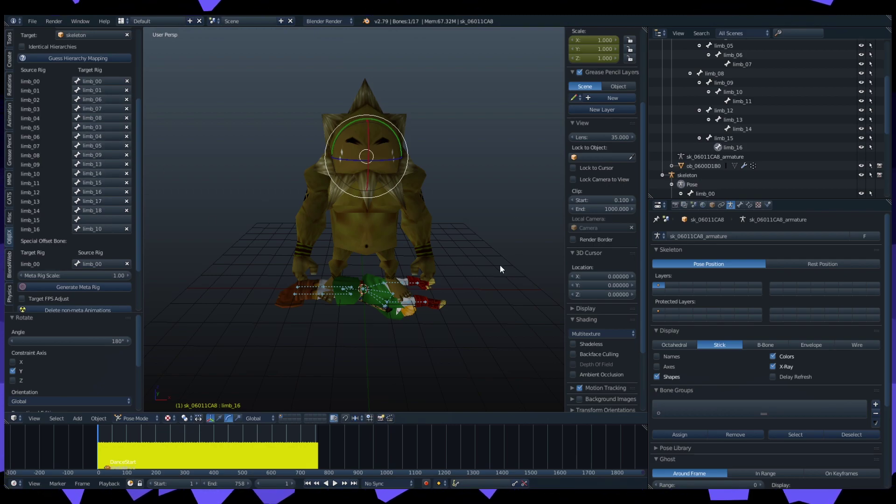
Step: Select the skeleton's limb_01 bone and test-rotate it around Y
scroll(706, 167, down, 4)
scroll(706, 167, down, 3)
click(714, 73)
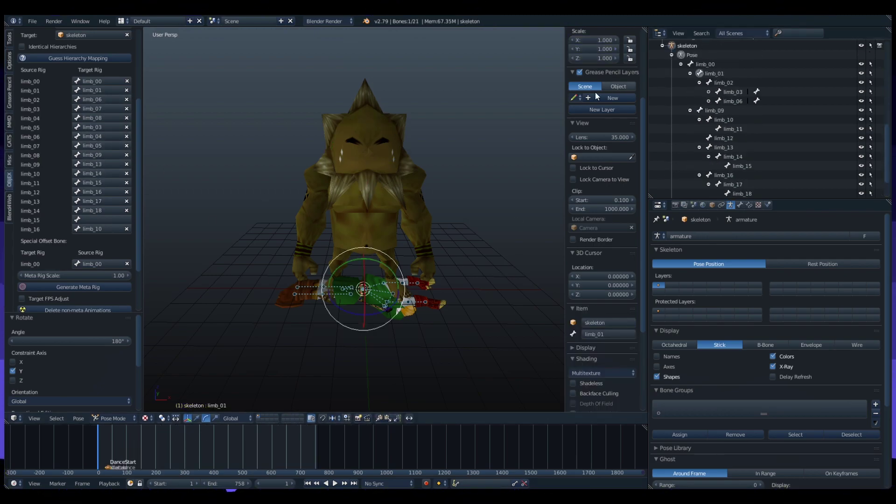
drag(374, 259, 408, 282)
right_click(407, 281)
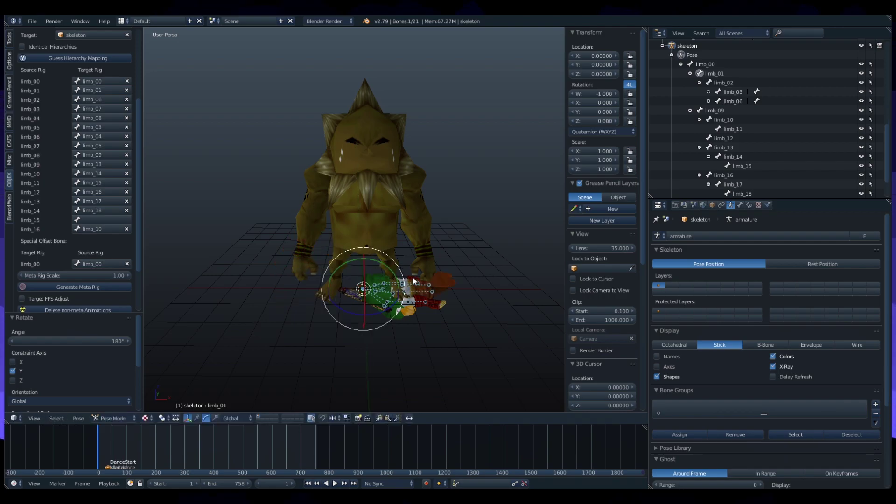
middle_drag(416, 275, 448, 191)
click(725, 82)
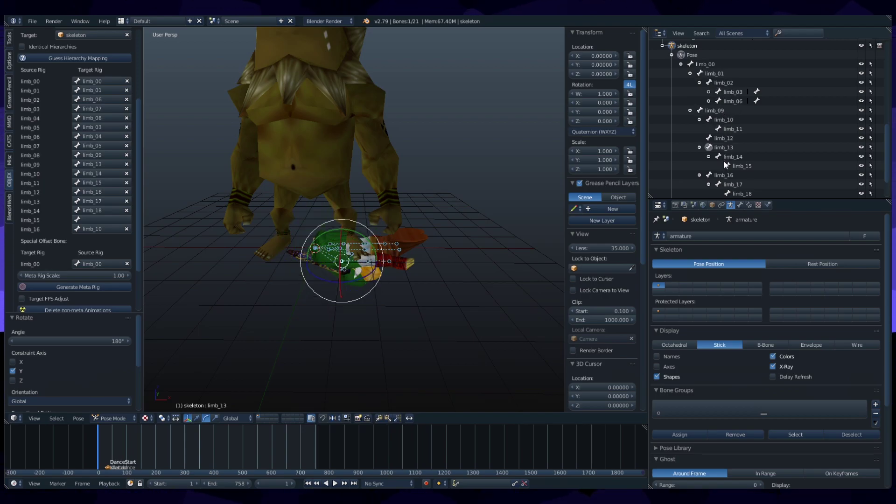
click(730, 128)
click(722, 118)
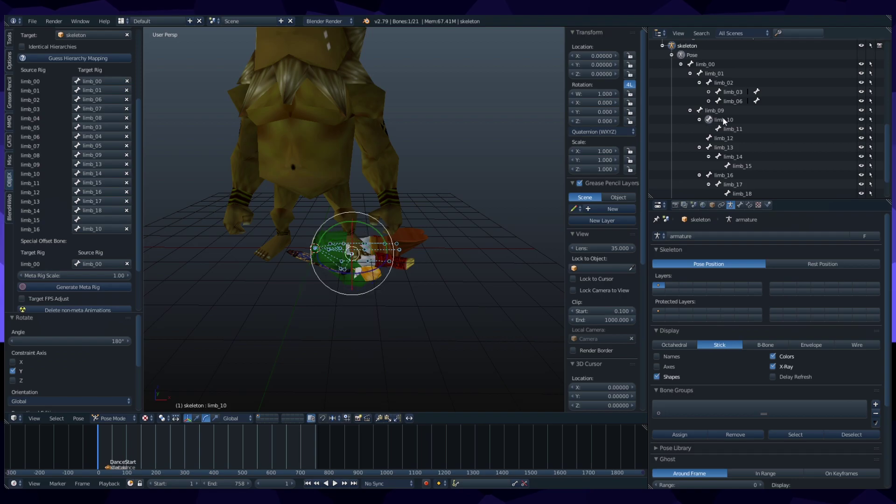
click(607, 133)
click(608, 133)
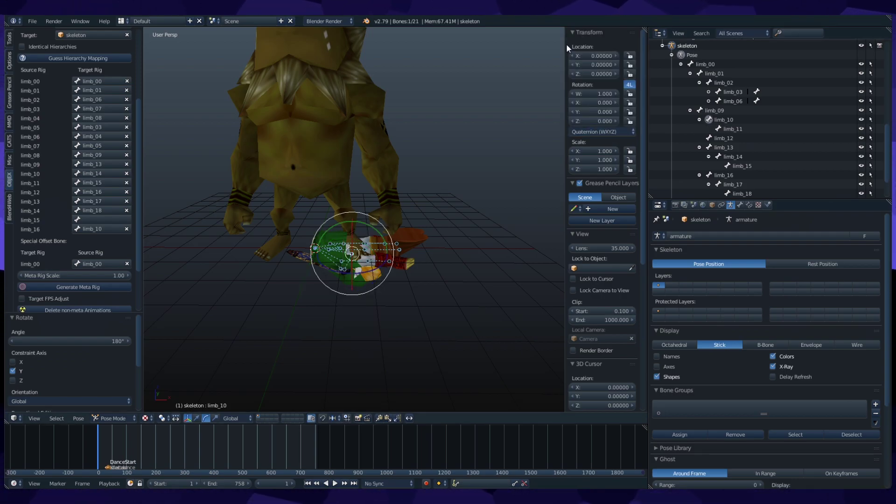
drag(566, 47, 623, 121)
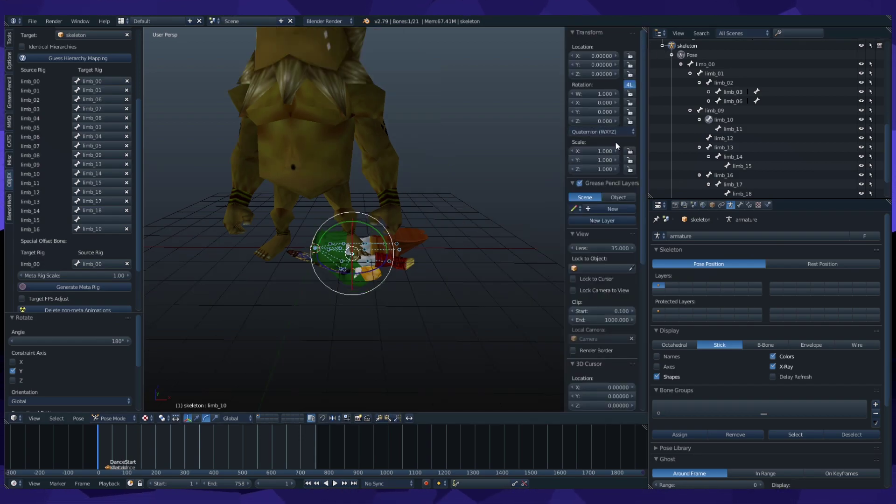
click(732, 128)
click(731, 158)
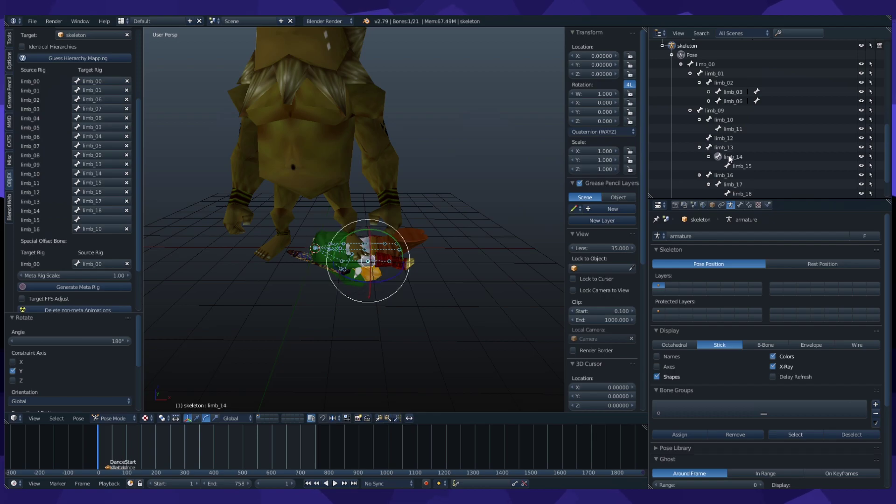
click(742, 165)
click(732, 174)
scroll(731, 151, down, 2)
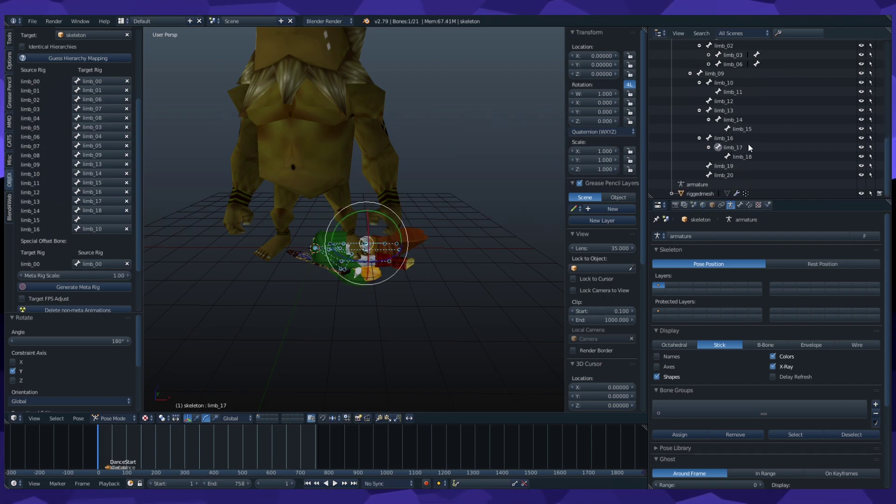
click(739, 157)
click(717, 175)
scroll(743, 152, down, 5)
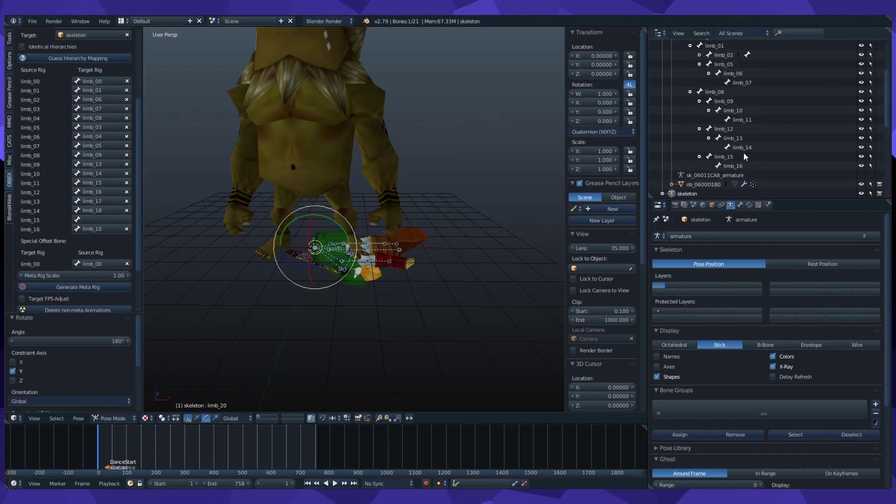
click(604, 131)
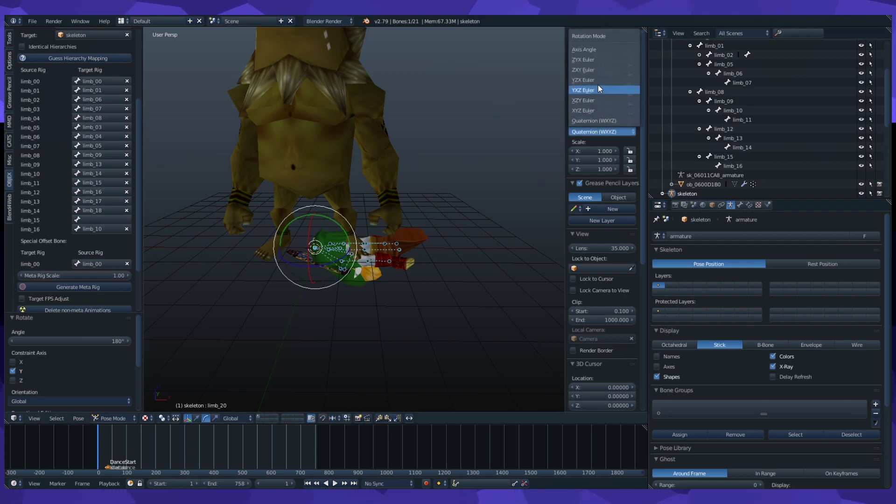
key(r)
key(y)
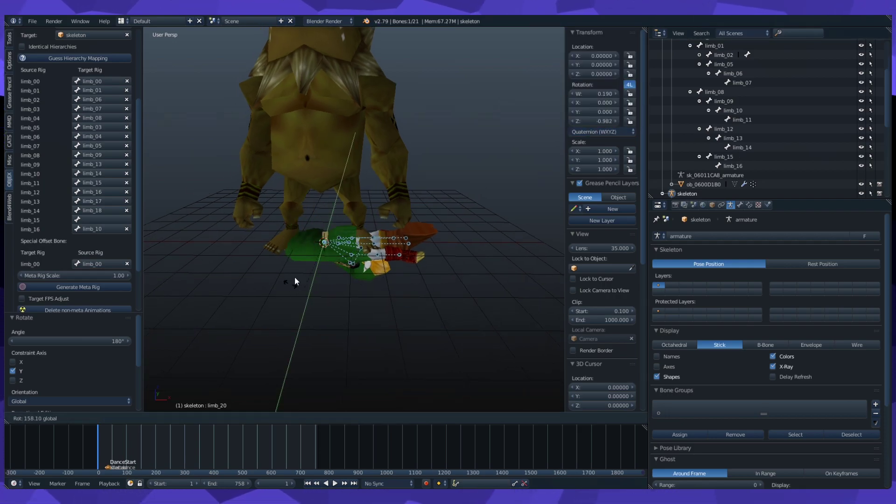
key(Escape)
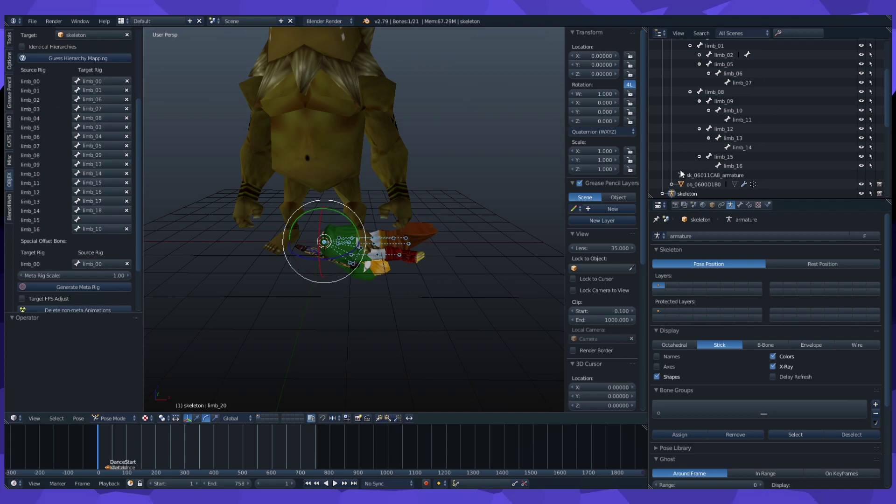
scroll(753, 150, up, 4)
scroll(70, 182, down, 4)
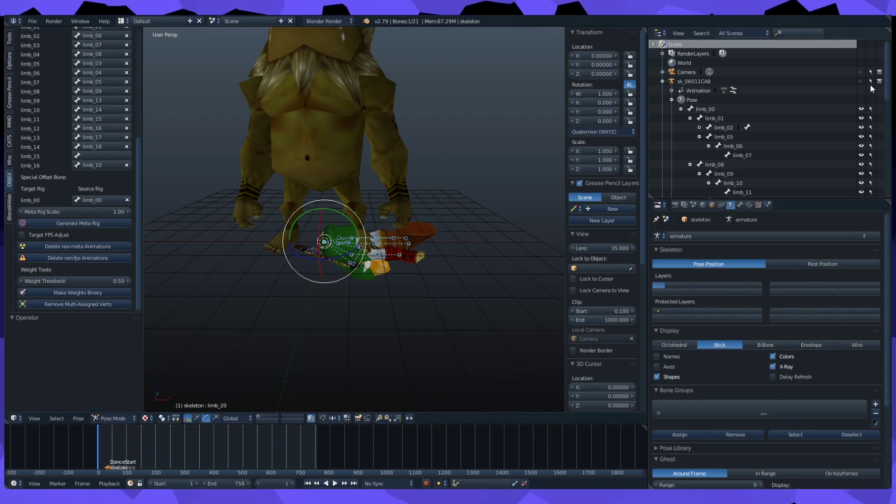
Step: Make sk_06011CA8 active and generate a meta rig linking both armatures
click(779, 82)
scroll(755, 135, down, 8)
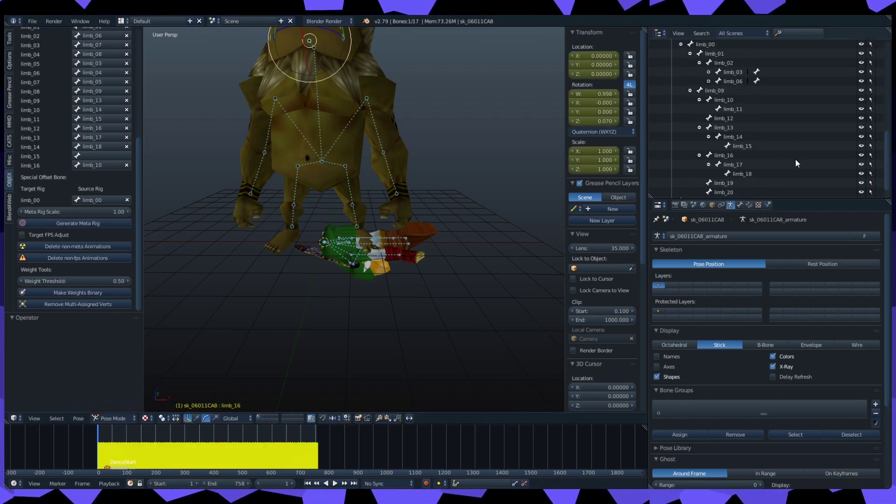
scroll(793, 151, up, 8)
click(672, 100)
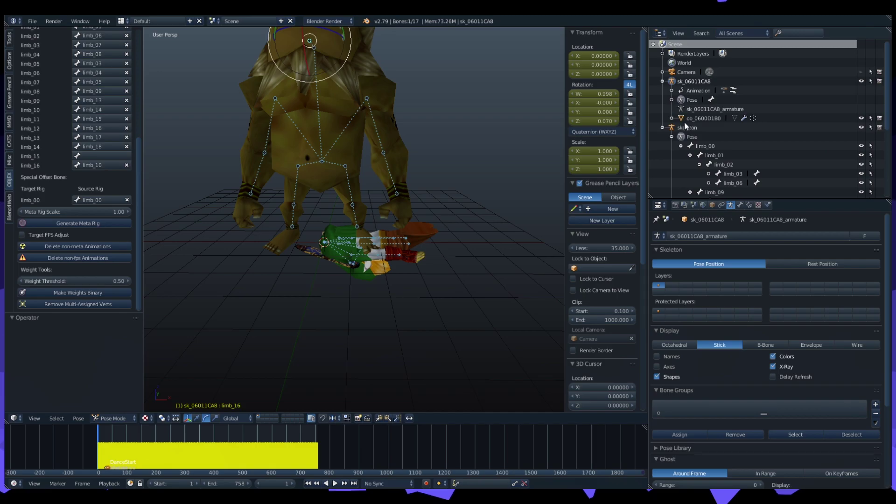
click(681, 146)
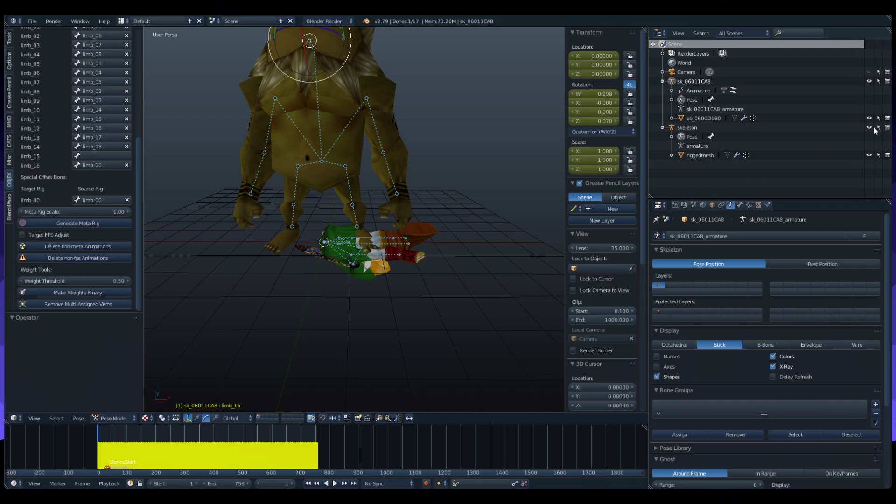
click(85, 223)
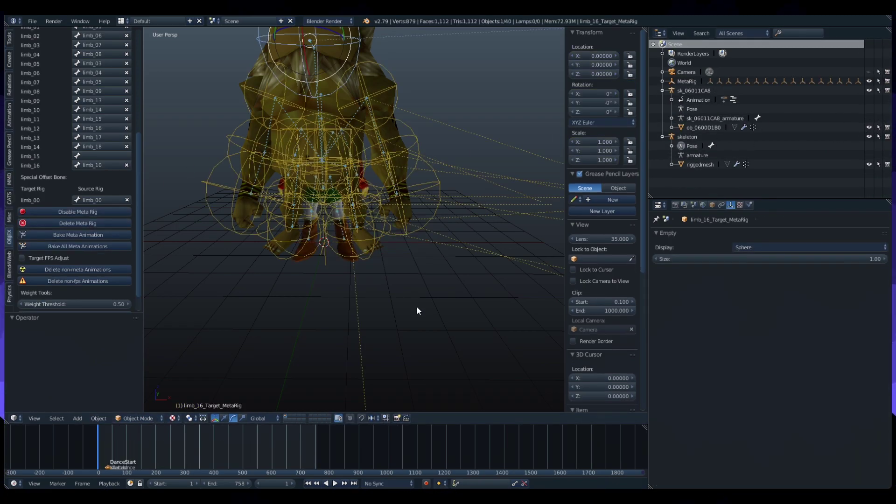
Step: Hide everything but Link's riggedmesh, view from the front, and play the retargeted dance
key(ctrl+i)
key(h)
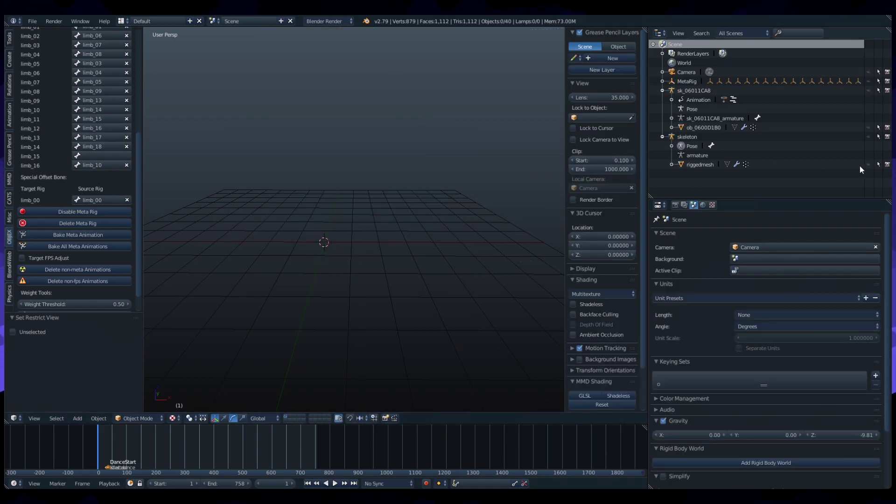
click(869, 164)
key(KP_1)
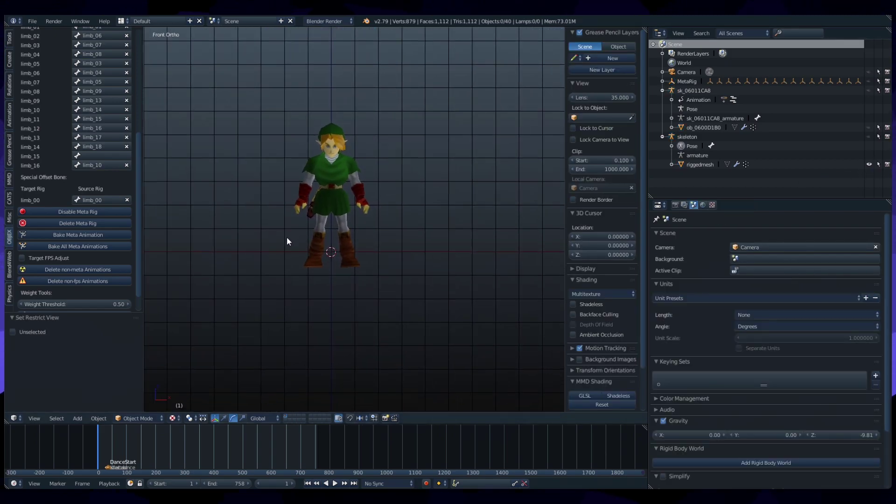
scroll(286, 237, up, 2)
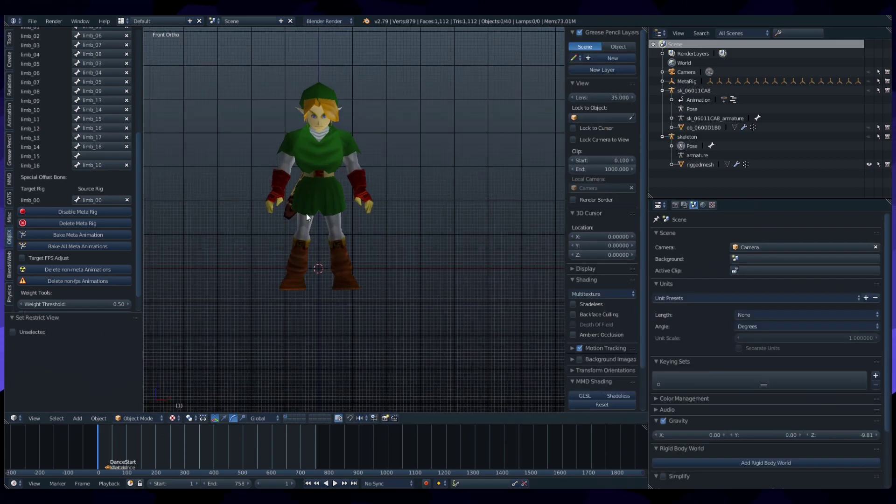
click(335, 483)
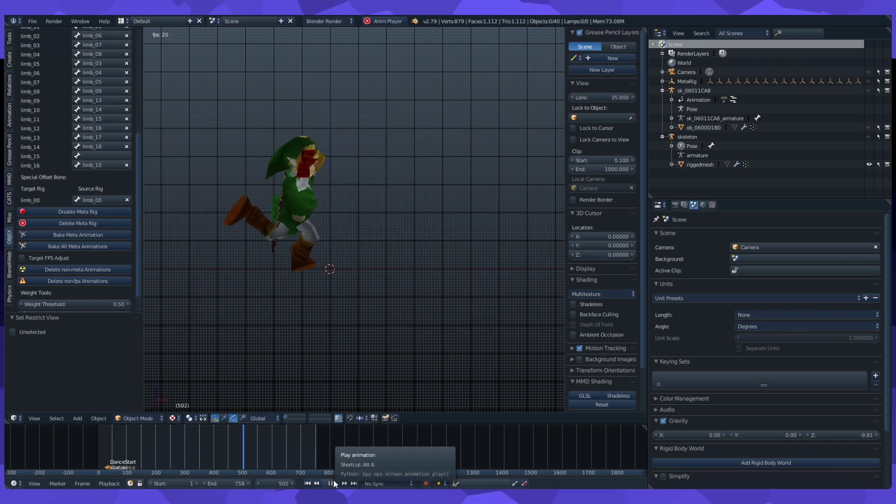
Step: Pause playback and unhide the sk_06011CA8 and skeleton armatures
click(332, 483)
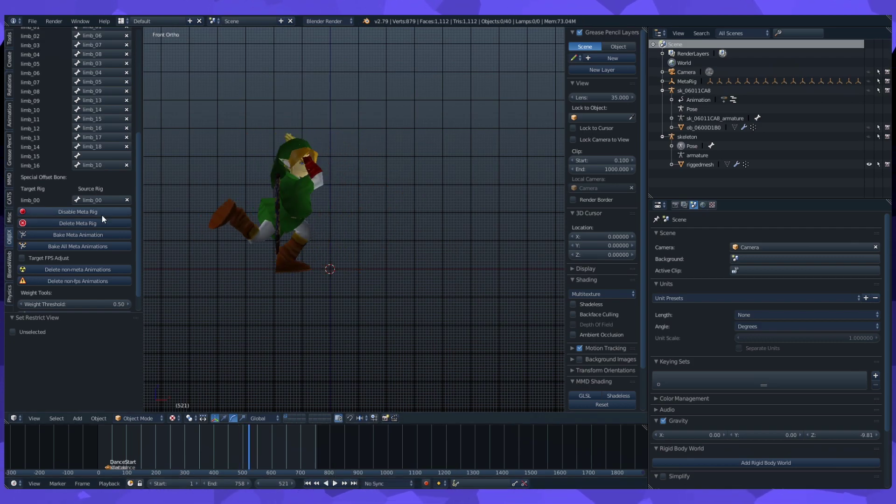
click(869, 90)
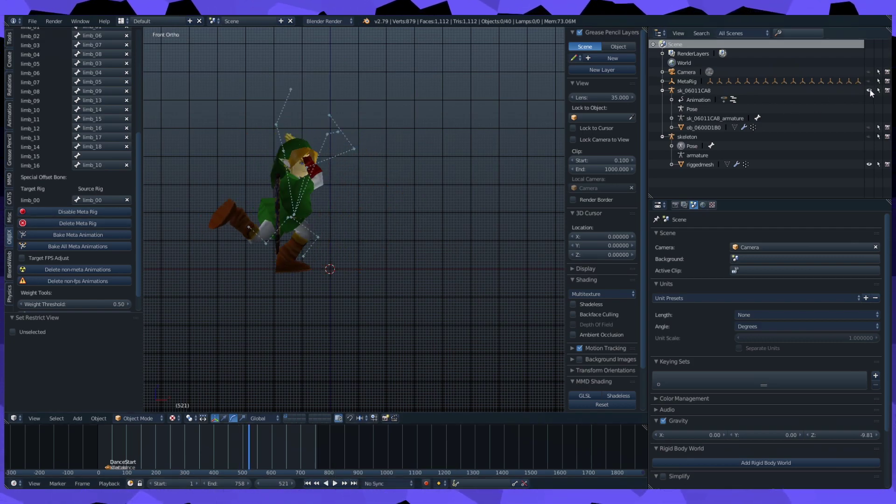
click(869, 136)
click(691, 90)
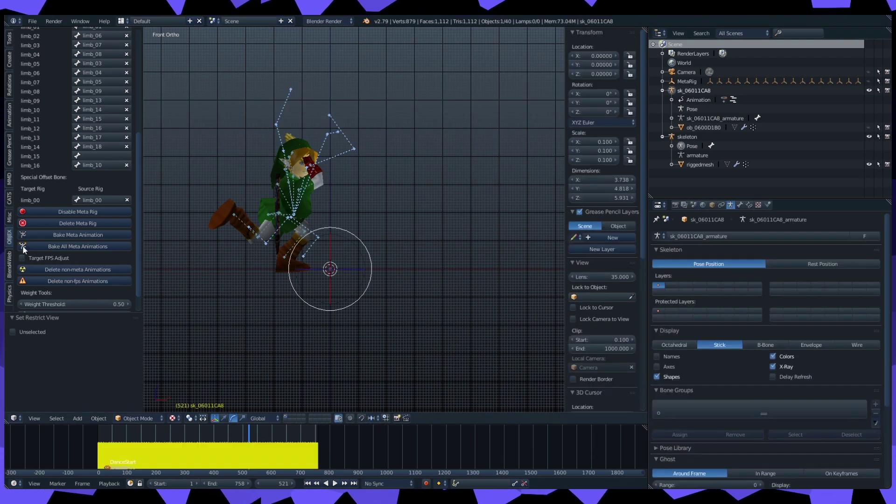
Step: Delete the meta rig, unhide ob_0600D1B0, and select sk_06011CA8
click(64, 225)
key(a)
click(868, 118)
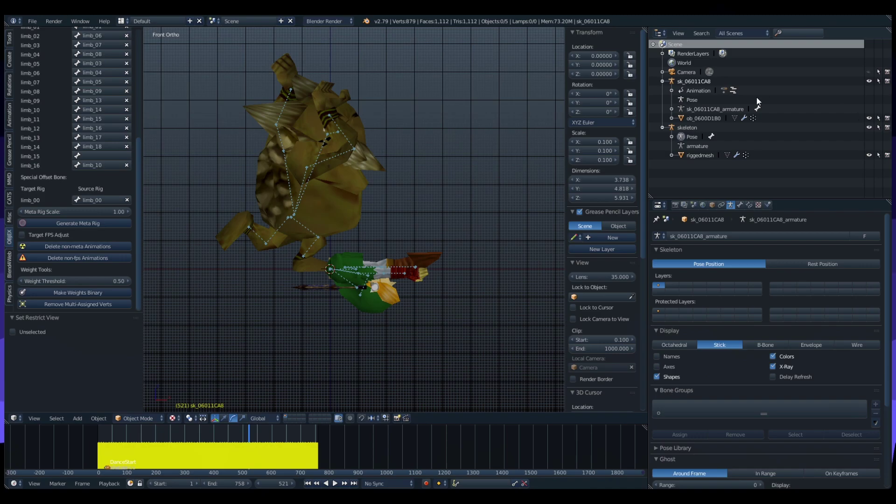
click(695, 80)
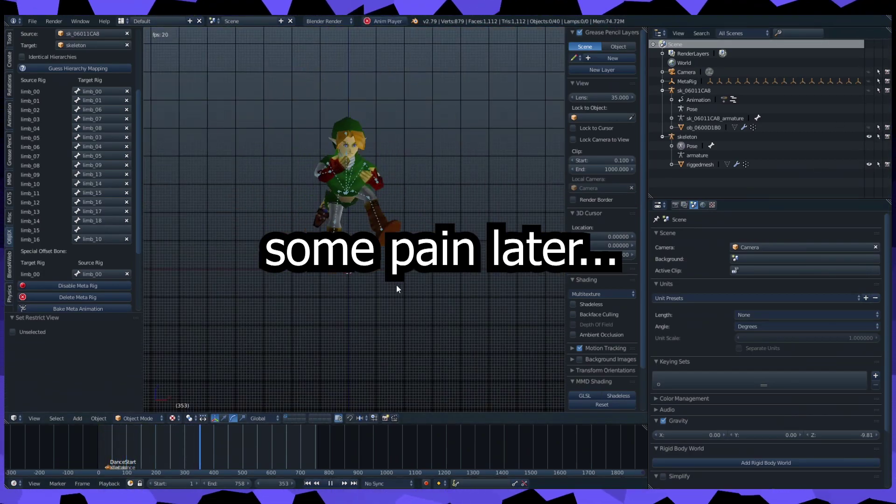
Step: Stop playback and scrub between frames 570 and 744 to inspect the dance poses
click(296, 445)
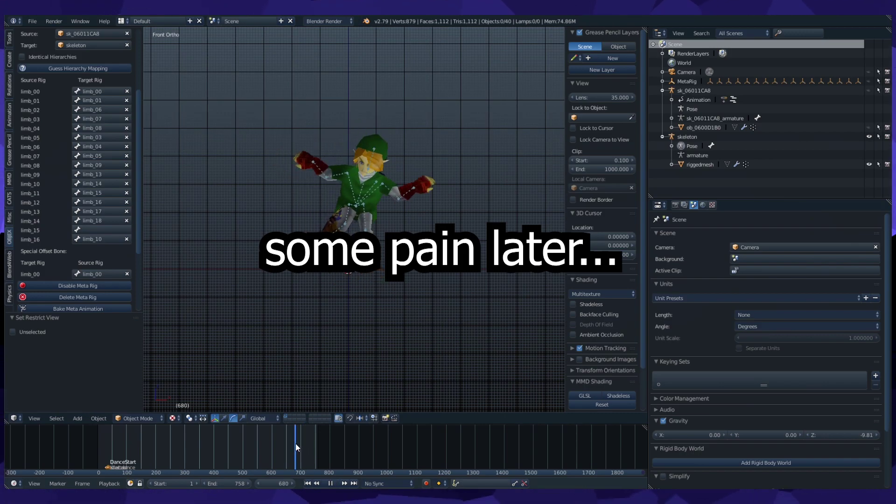
middle_drag(355, 355, 395, 293)
key(alt+a)
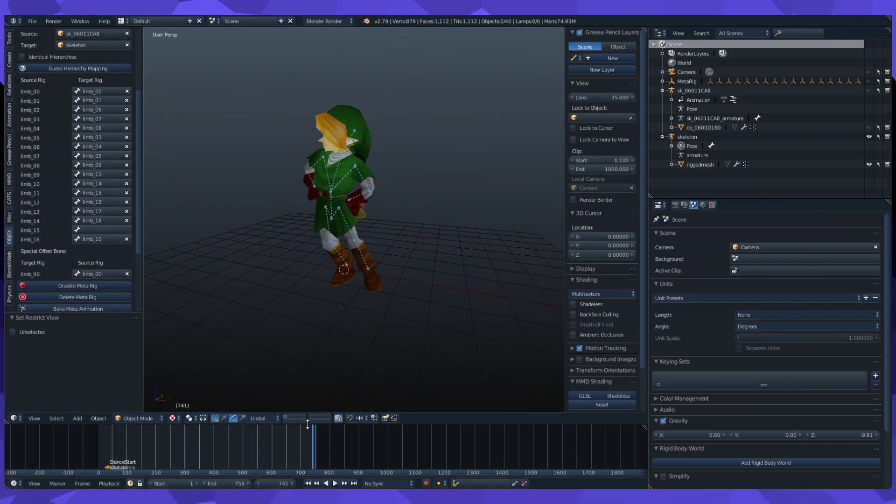
drag(317, 449, 264, 455)
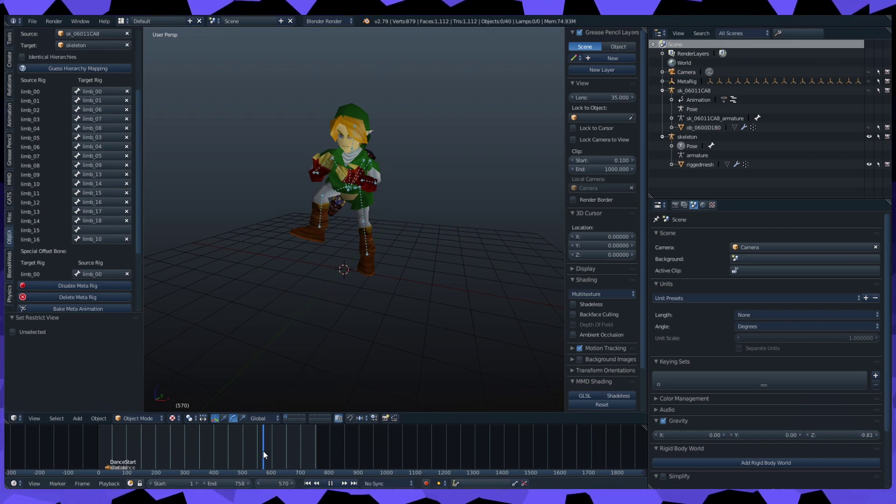
drag(264, 455, 314, 456)
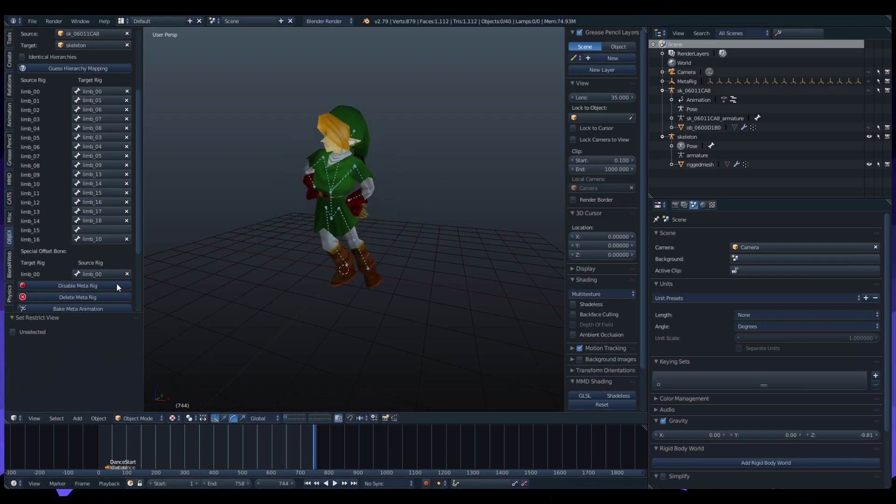
Step: Retarget limb_07 to limb_05, regenerate the meta rig, and replay the animation
click(83, 286)
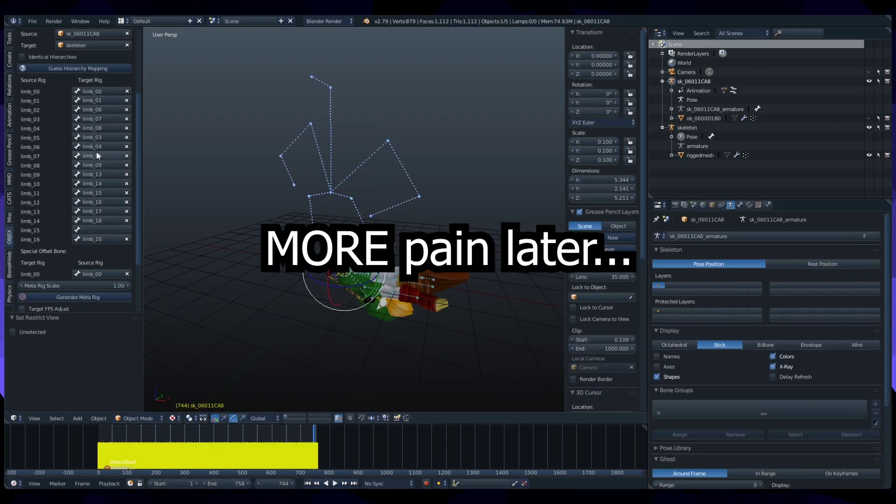
click(97, 156)
click(96, 140)
click(78, 298)
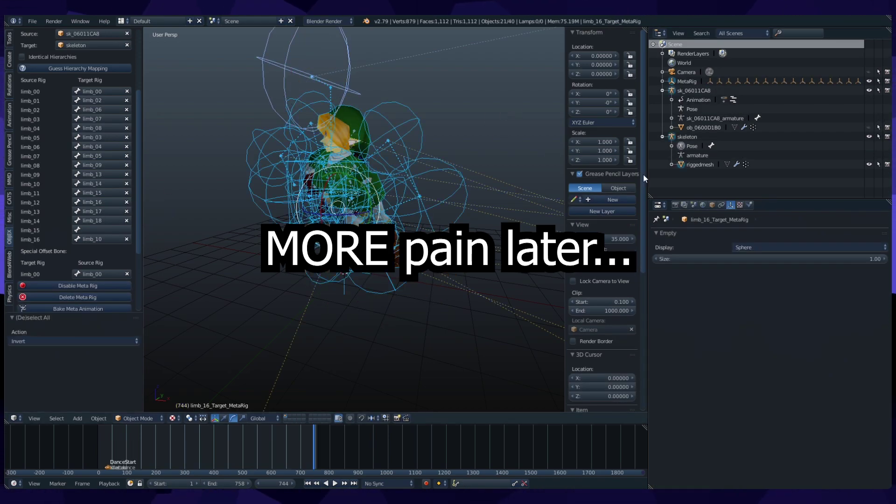
key(h)
drag(97, 446, 147, 446)
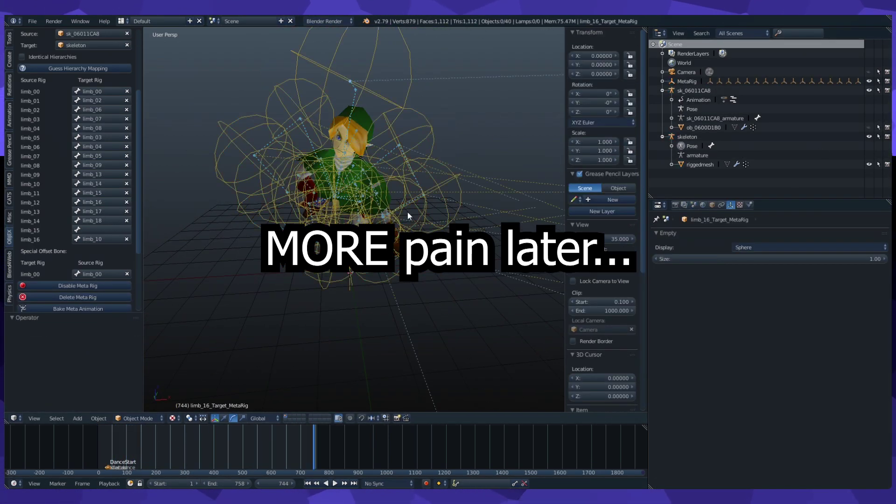
click(98, 99)
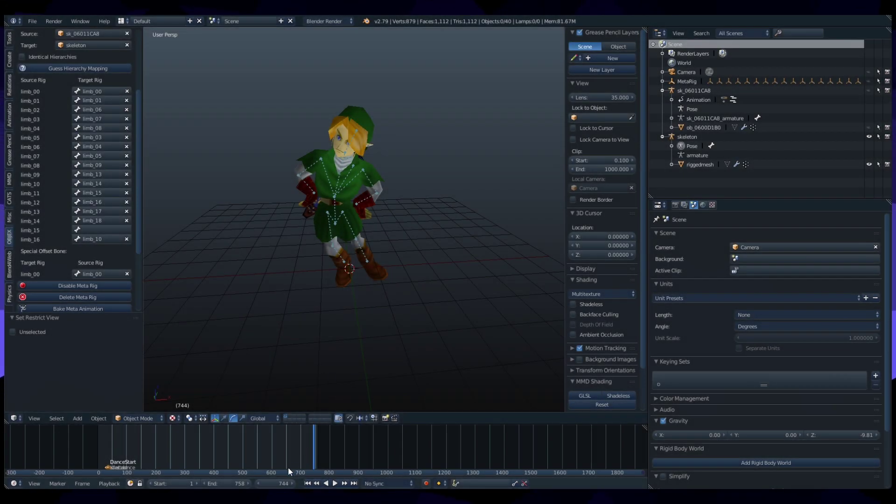
Step: At frame 443, hide the ob_0600D1B0 mesh to reveal the rigged mesh
drag(234, 433, 226, 433)
scroll(408, 326, up, 5)
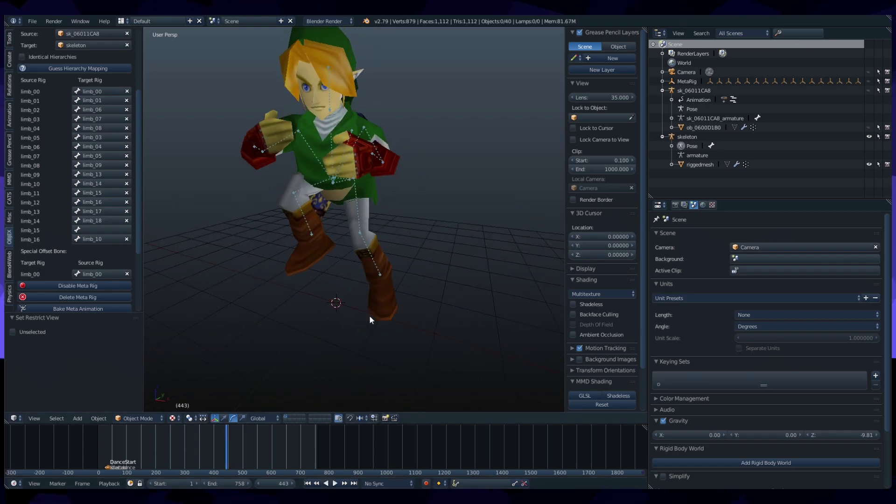
mouse_move(362, 320)
middle_down()
mouse_move(210, 310)
mouse_move(530, 314)
mouse_move(367, 310)
middle_up()
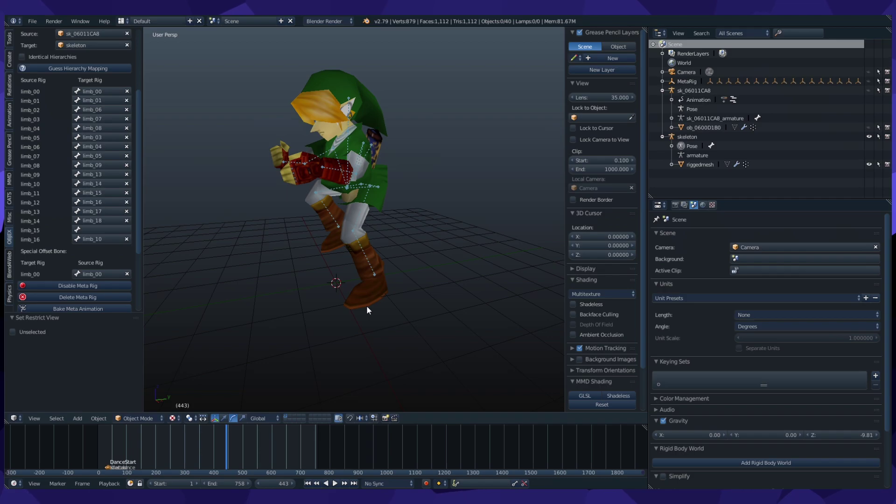
scroll(74, 256, down, 5)
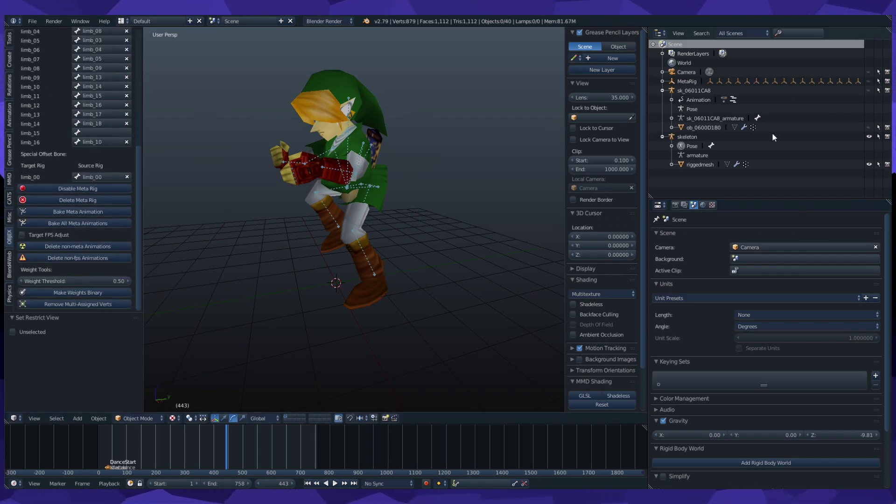
click(869, 127)
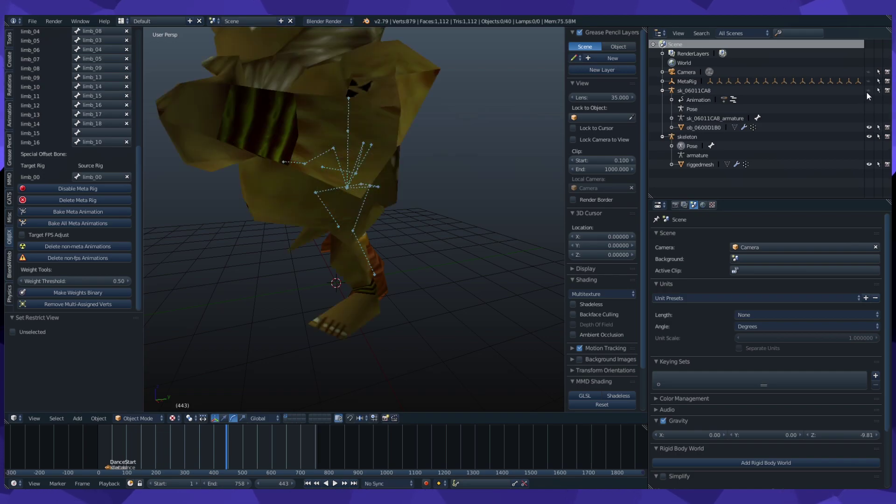
Step: Unhide Link's mesh and put the skeleton into Pose Mode
click(870, 128)
click(692, 146)
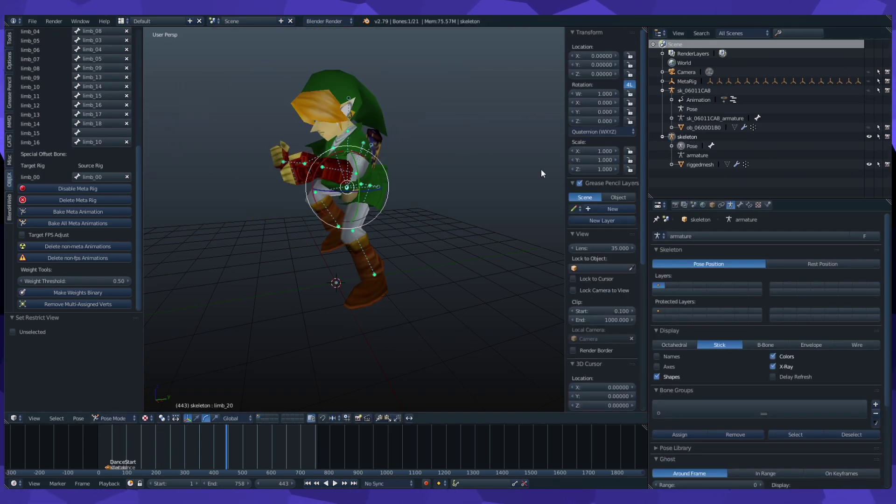
middle_drag(256, 297, 248, 306)
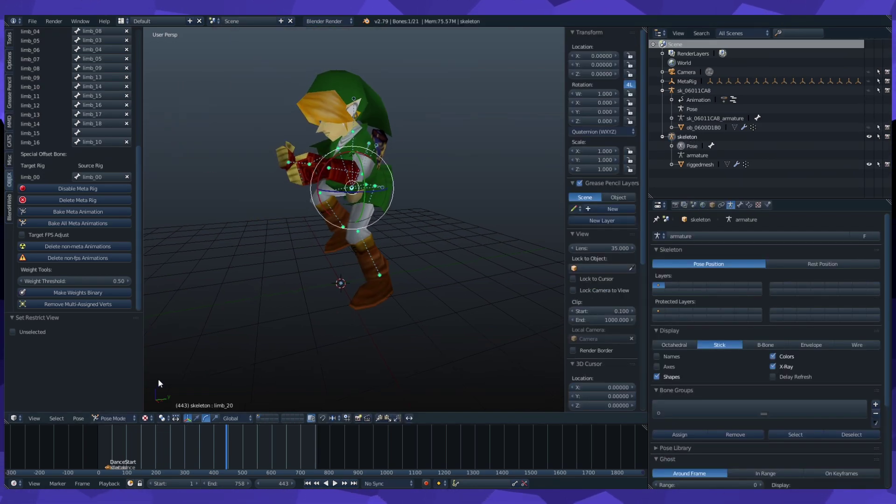
Step: Bake the skeleton's action over frames 1–758 with Visual Keying enabled
click(78, 418)
click(78, 419)
click(80, 418)
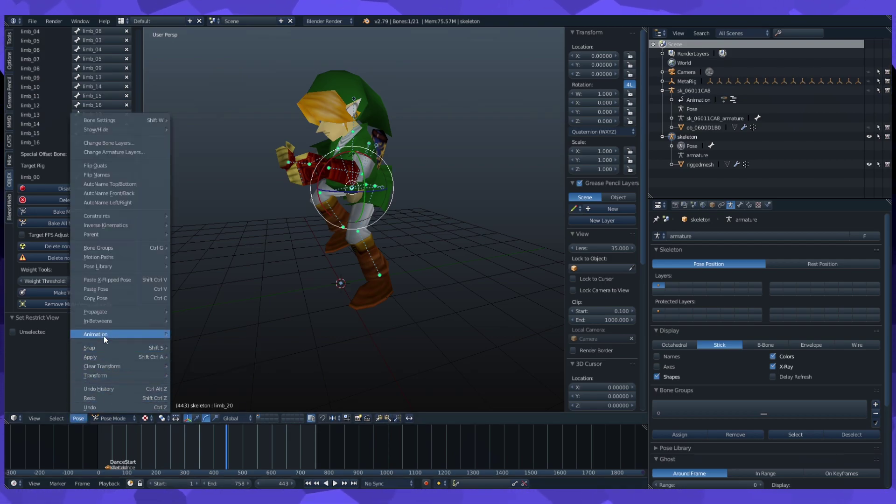
mouse_move(103, 334)
click(222, 376)
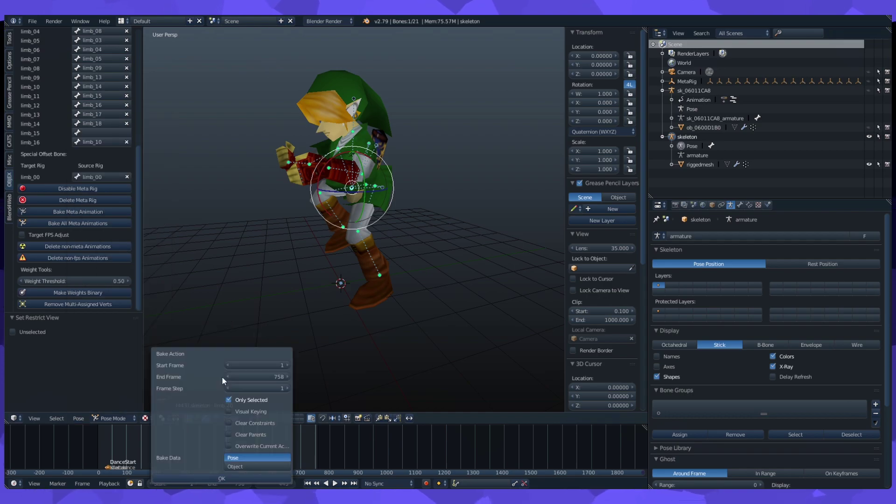
click(227, 410)
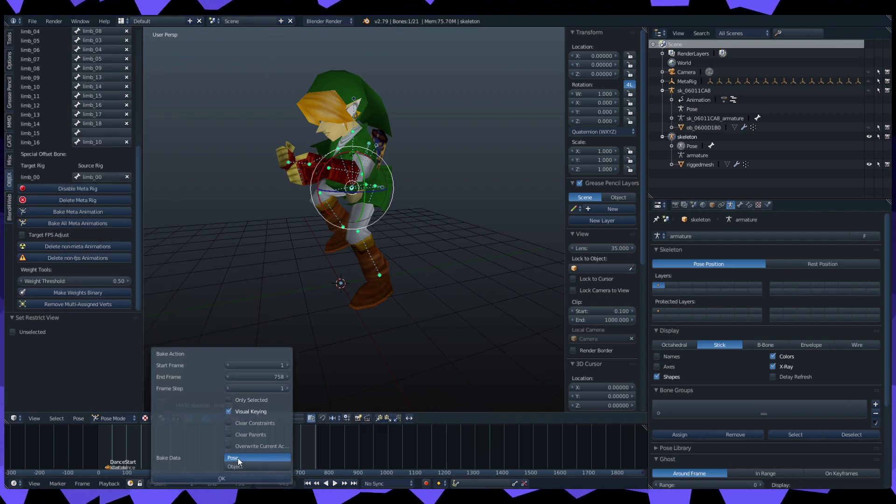
click(221, 480)
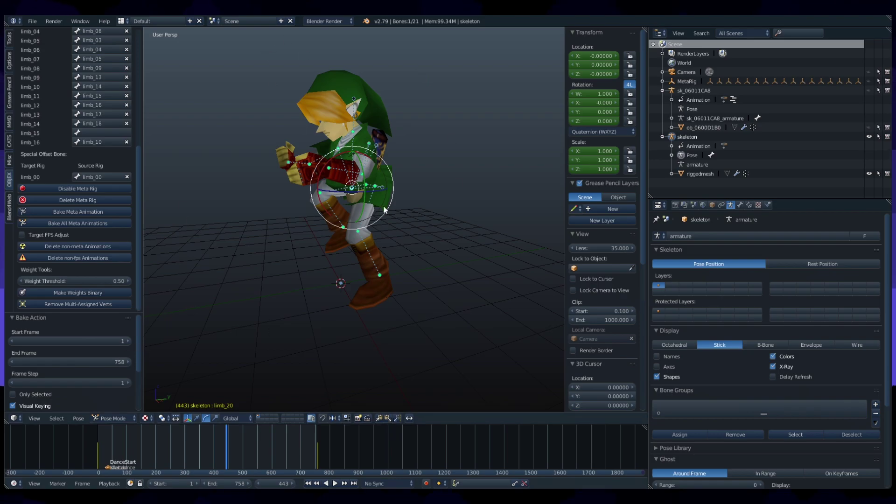
Step: Select and unhide the sk_06011CA8 armature, then play the baked dance and stop at frame 763
click(702, 91)
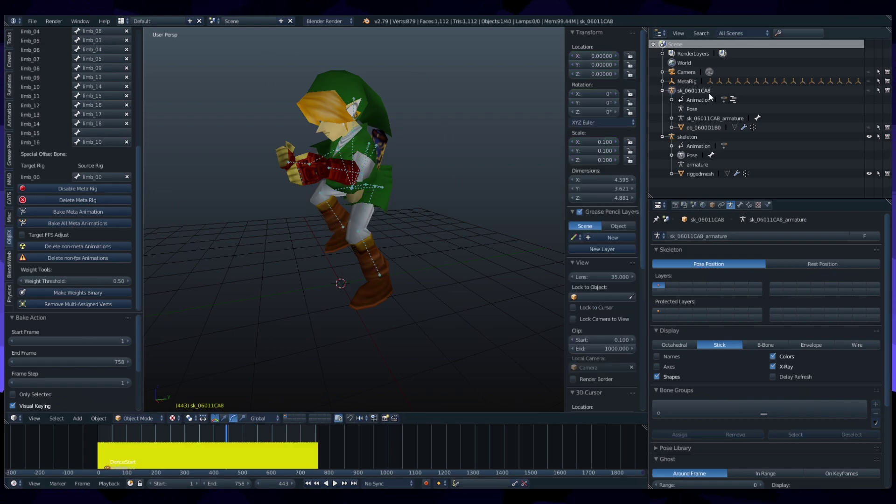
click(869, 91)
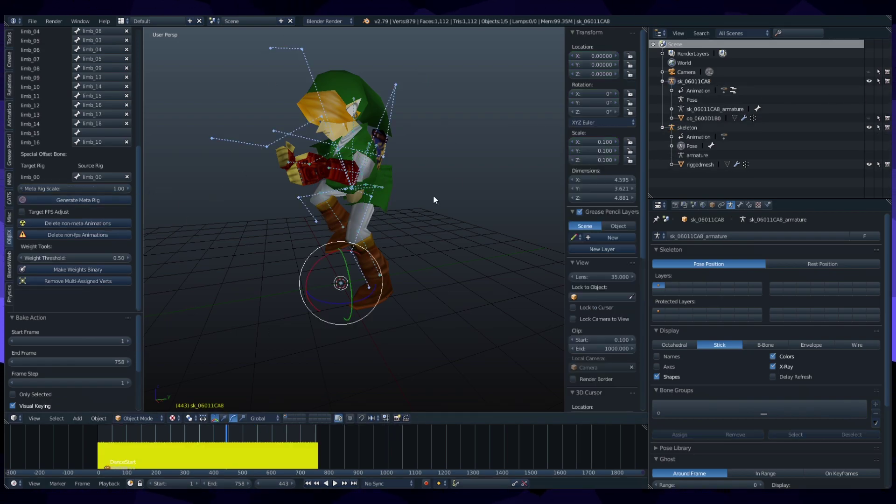
key(alt+a)
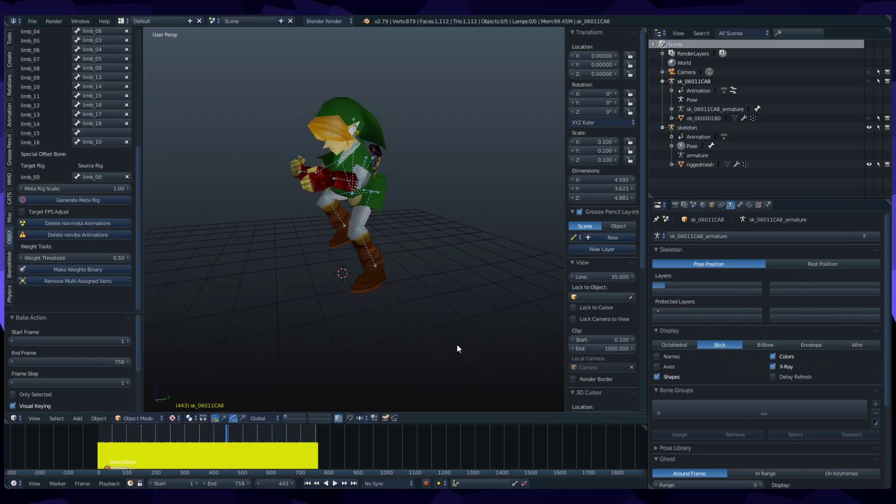
mouse_move(253, 449)
mouse_down()
mouse_move(119, 450)
mouse_move(303, 447)
mouse_move(241, 441)
mouse_up()
key(alt+a)
key(alt+a)
key(alt+a)
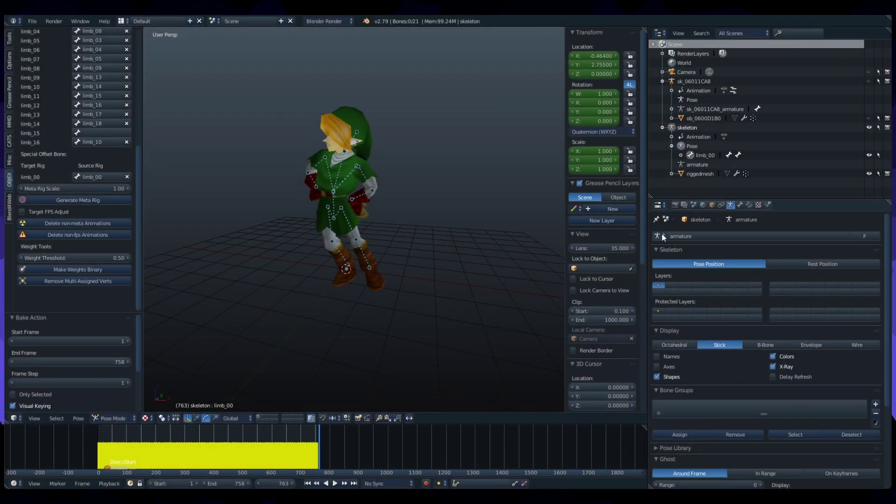
Step: With riggedmesh and the active skeleton selected, start an Extended OBJ (.objex) export
click(701, 175)
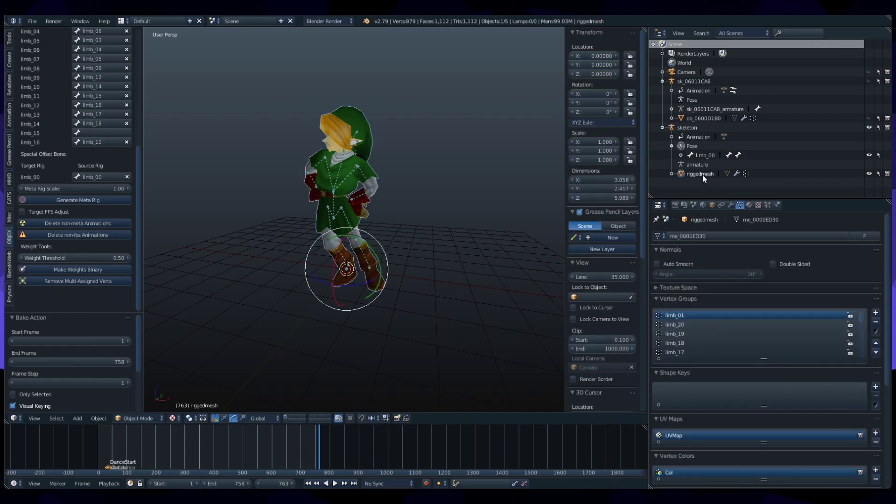
click(682, 125)
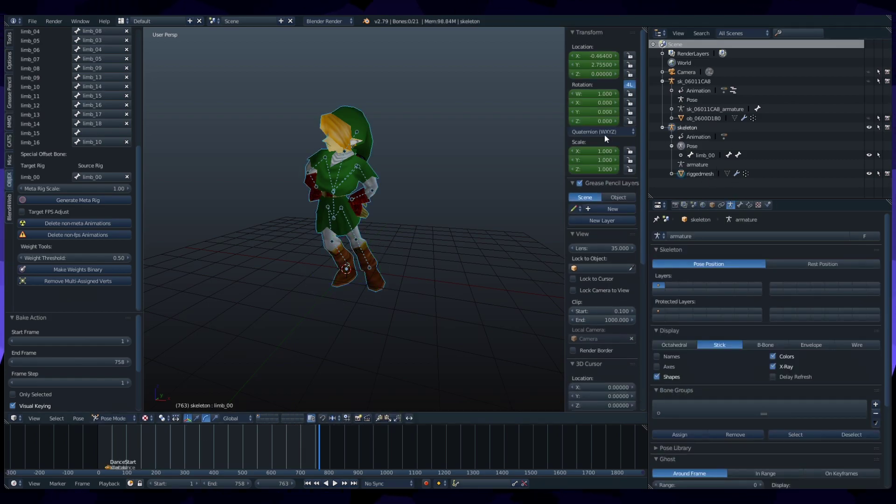
click(33, 21)
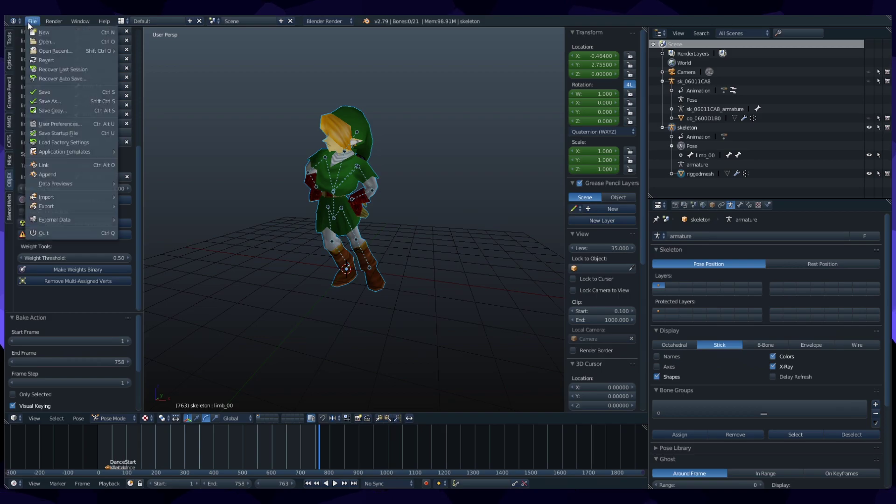
mouse_move(86, 204)
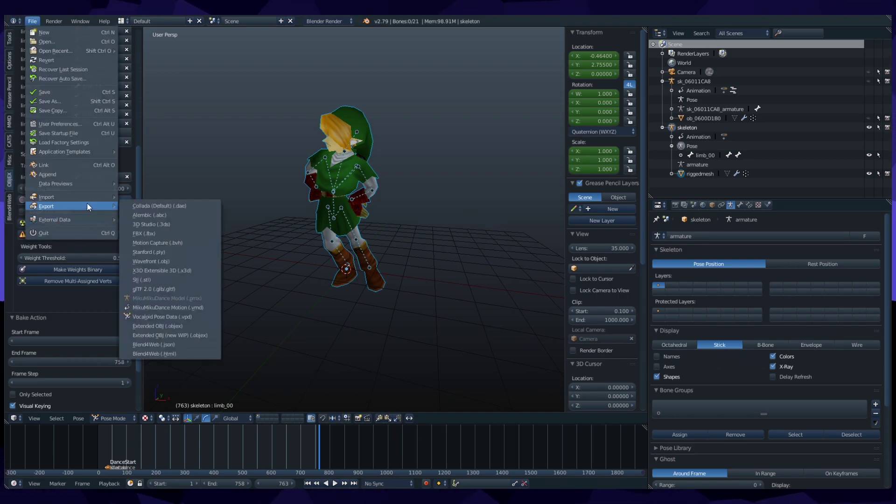
click(155, 327)
Step: Export the objex files into the objex folder with Selection Only enabled
click(159, 78)
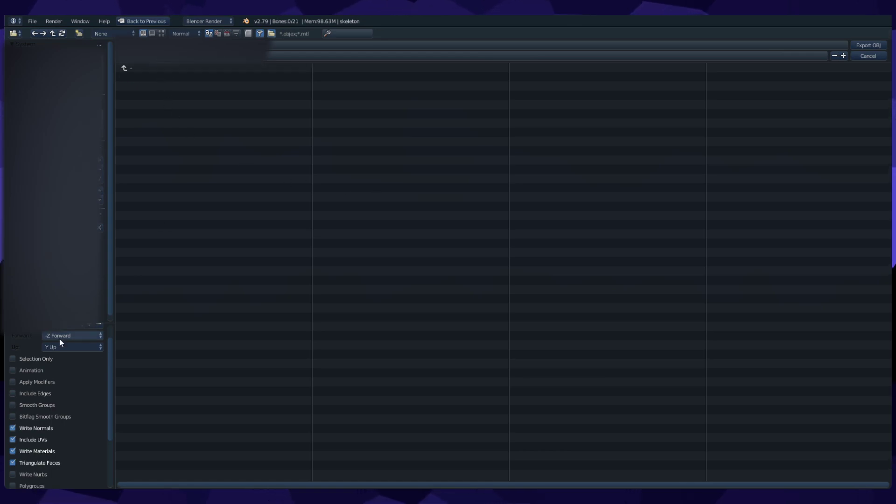
click(93, 361)
scroll(93, 366, up, 2)
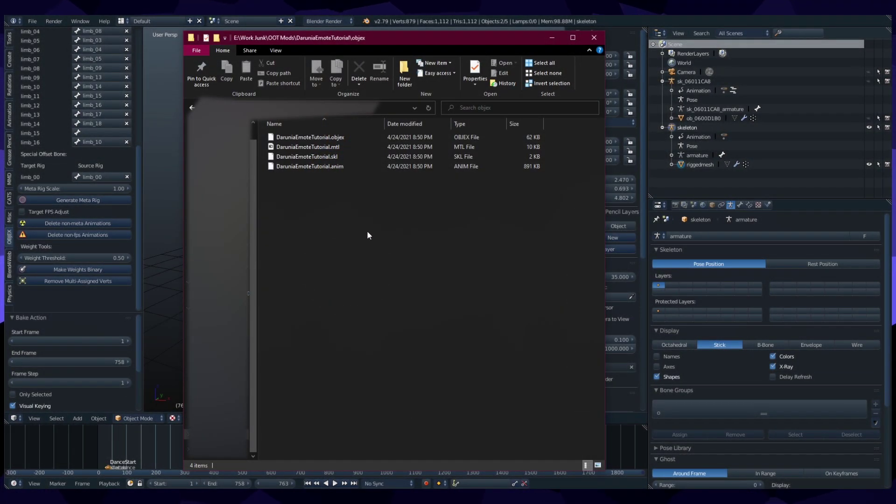
Step: Load DaruniaEmoteTutorial.anim into Link Animation Converter and center the converter window
click(317, 166)
mouse_move(327, 167)
mouse_down()
mouse_move(365, 214)
mouse_move(335, 169)
mouse_up()
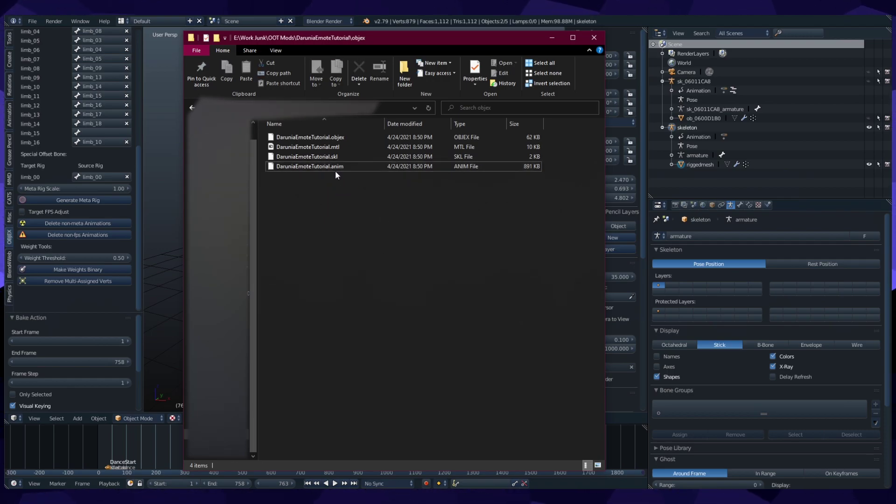
key(alt+Tab)
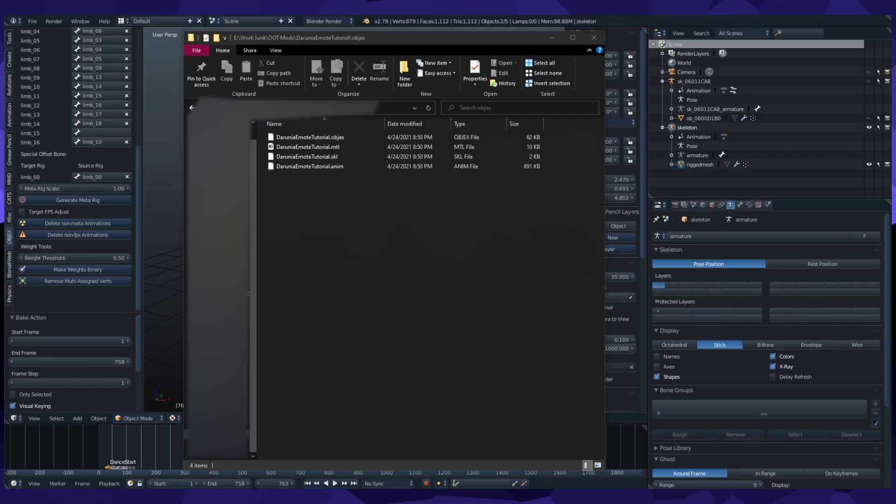
drag(776, 157, 560, 220)
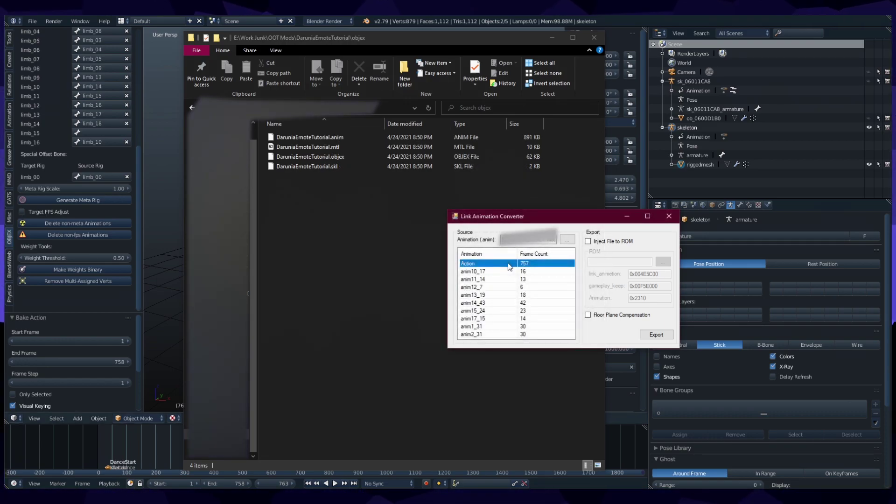
Step: Select the 757-frame Action animation in the converter's list
click(502, 270)
click(499, 296)
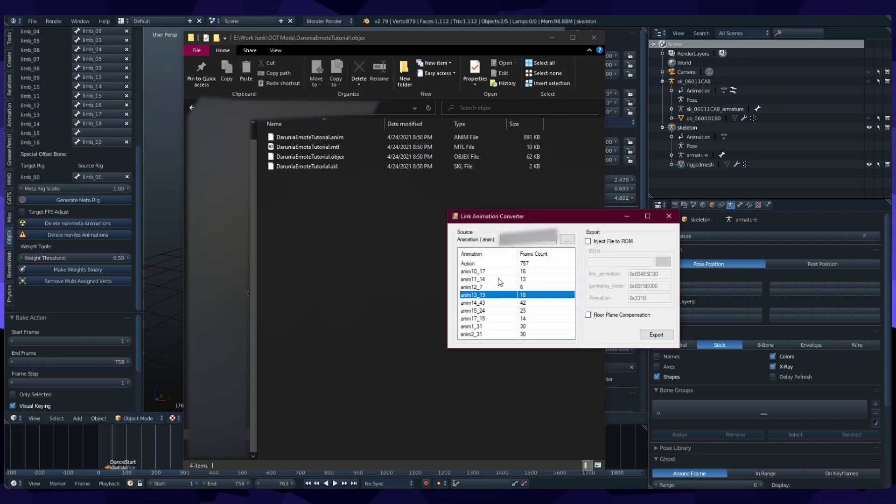
click(498, 279)
click(499, 271)
click(499, 264)
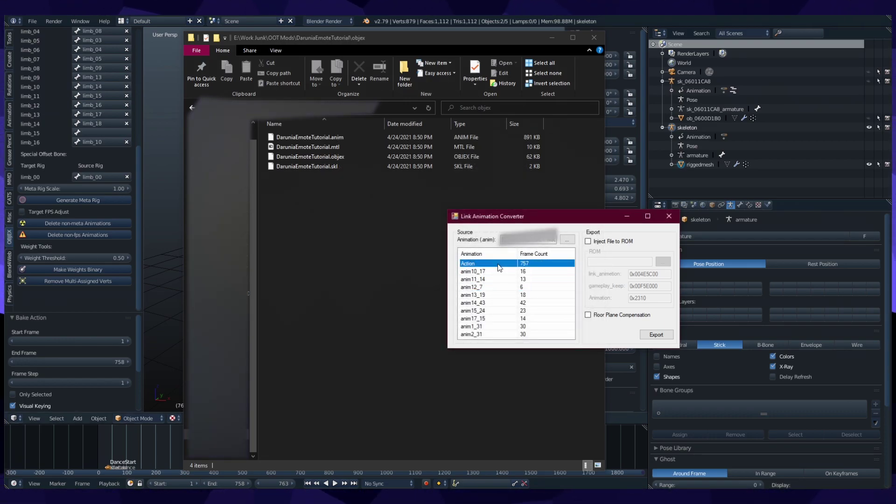
Step: In Blender, turn the timeline into a Dope Sheet showing the Action Editor
click(464, 17)
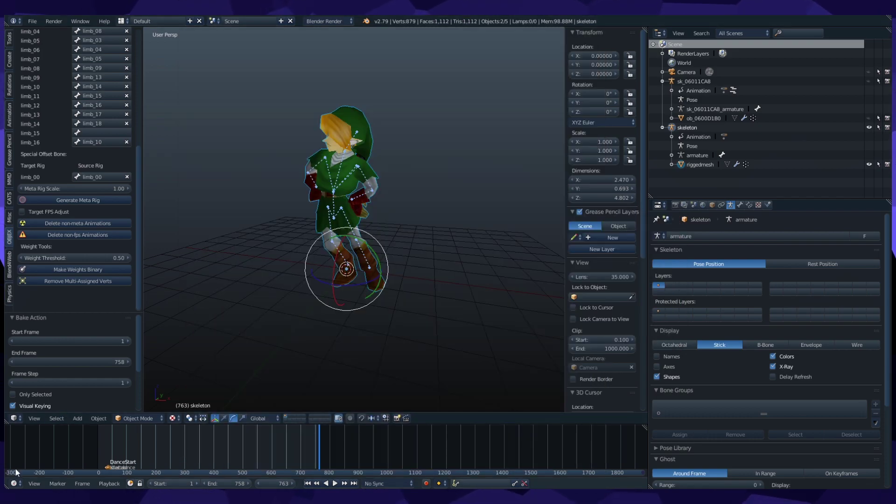
click(14, 484)
click(38, 438)
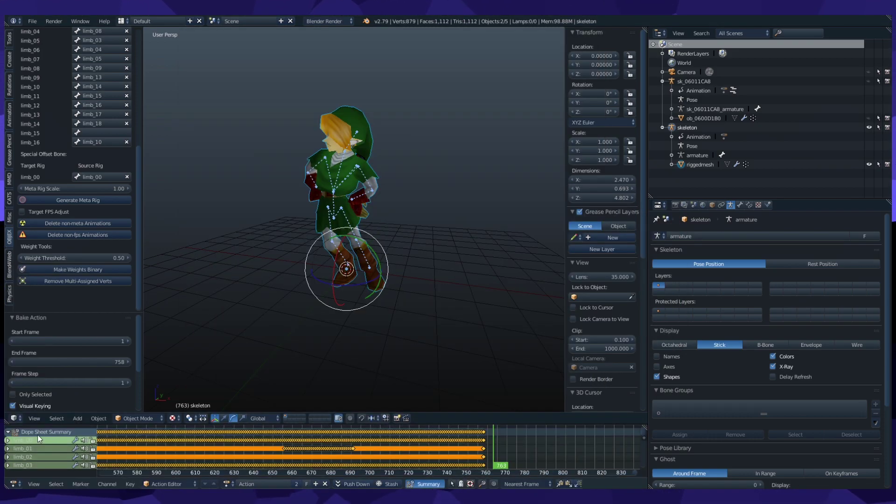
click(168, 484)
click(171, 475)
click(169, 483)
click(176, 469)
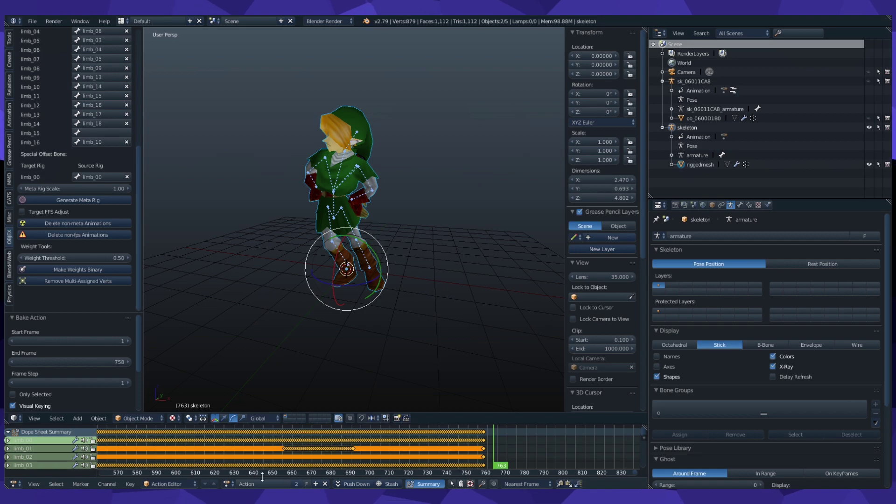
Step: Export Action as Action.bin with Floor Plane Compensation and dismiss the Done message
key(alt+Tab)
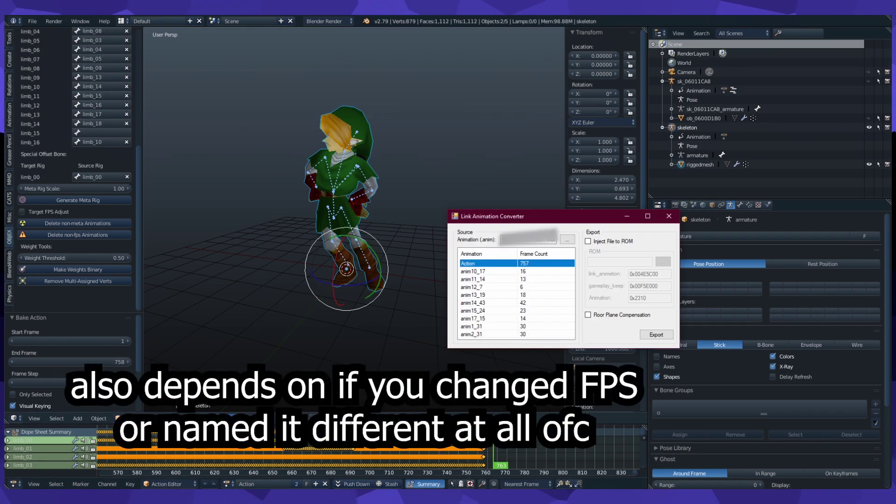
click(588, 315)
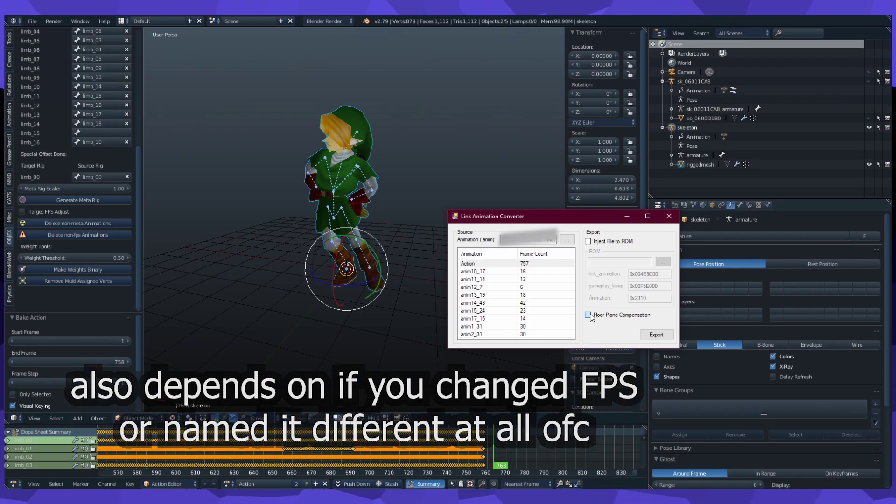
click(656, 335)
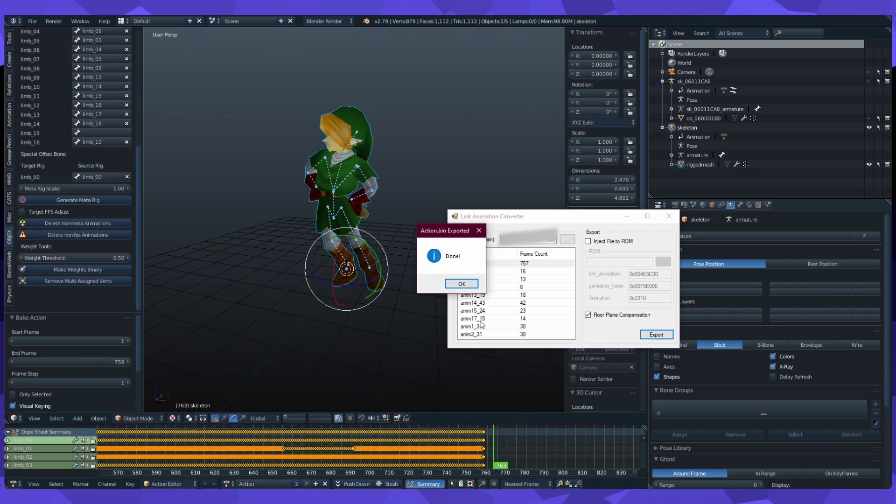
click(462, 283)
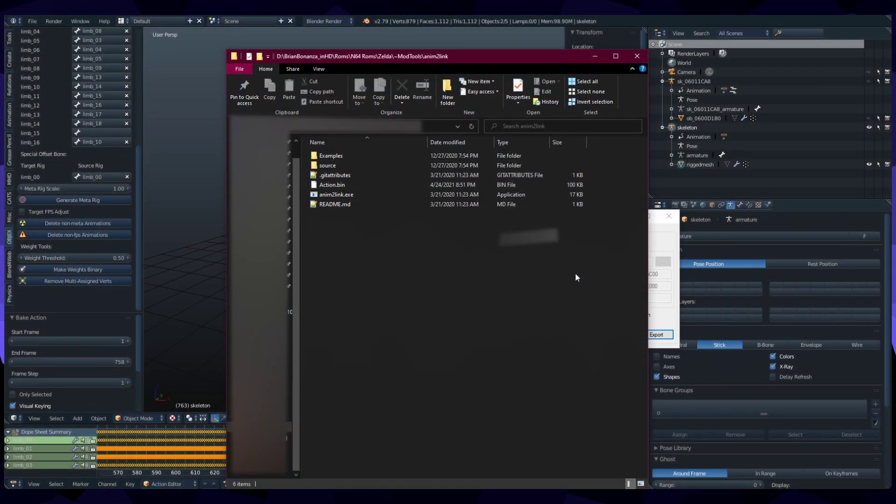
Step: Copy Action.bin from anim2link into the DaruniaPain_Emote folder
click(335, 186)
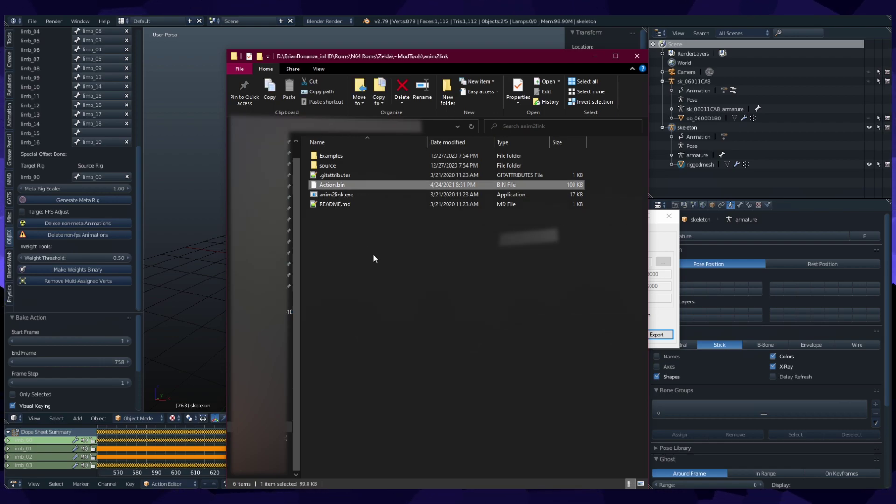
click(364, 238)
click(663, 247)
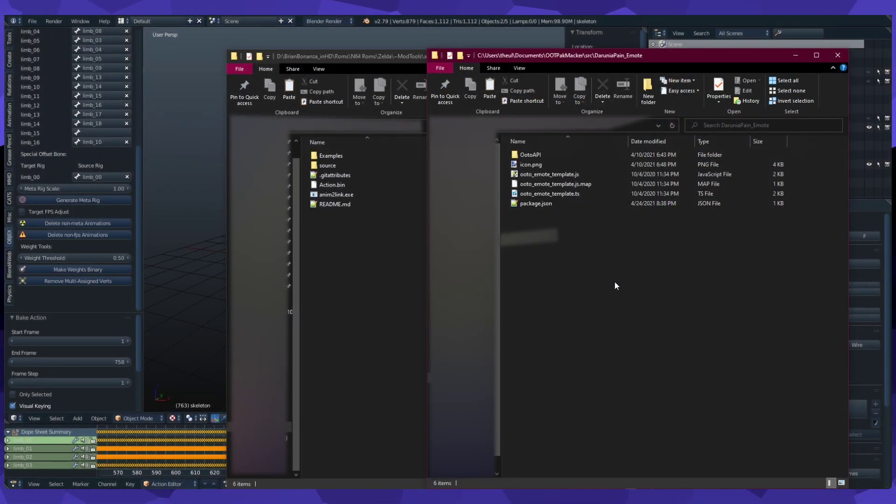
drag(331, 185, 558, 282)
click(558, 282)
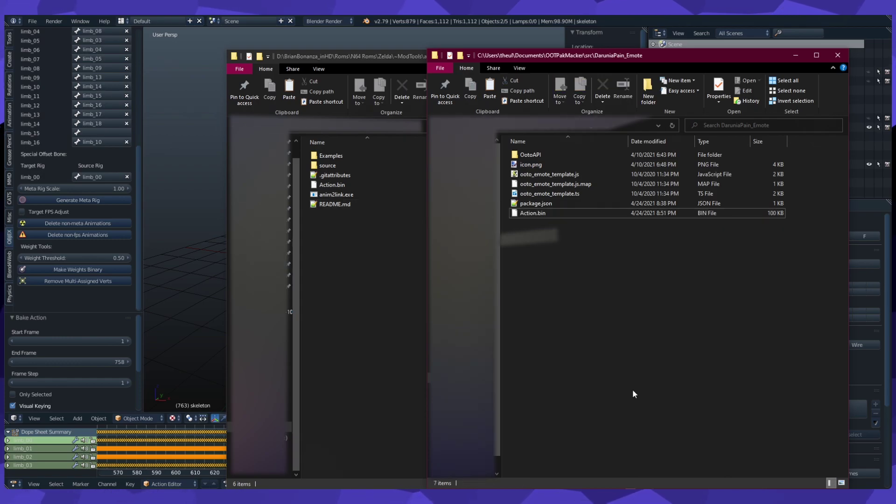
drag(610, 316, 697, 395)
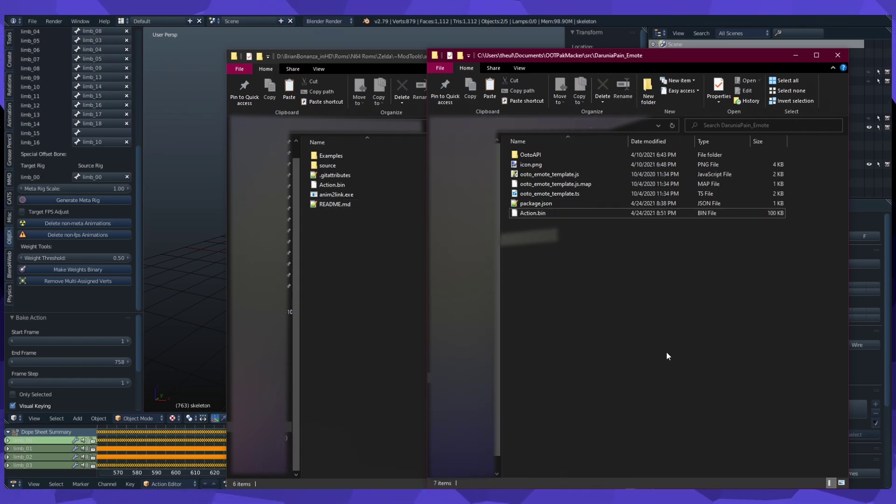
Step: Cancel a rename of Action.bin, then open package.json from DaruniaPain_Emote
right_click(525, 214)
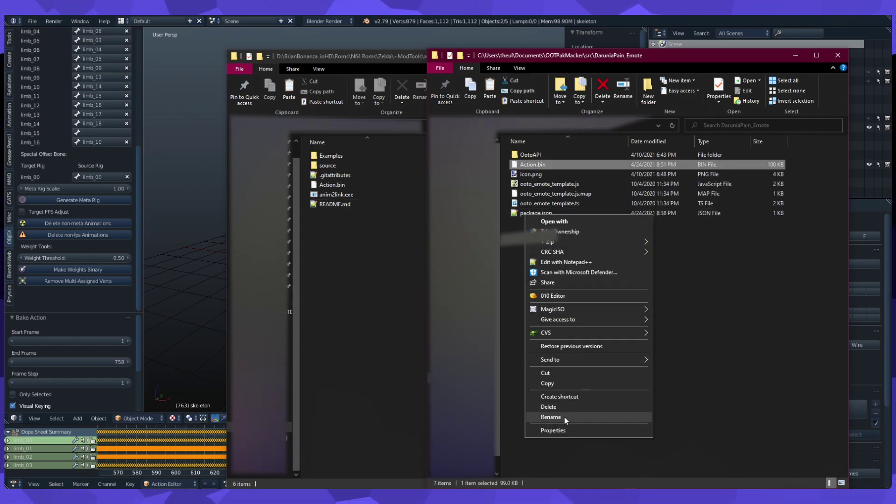
click(564, 416)
click(581, 392)
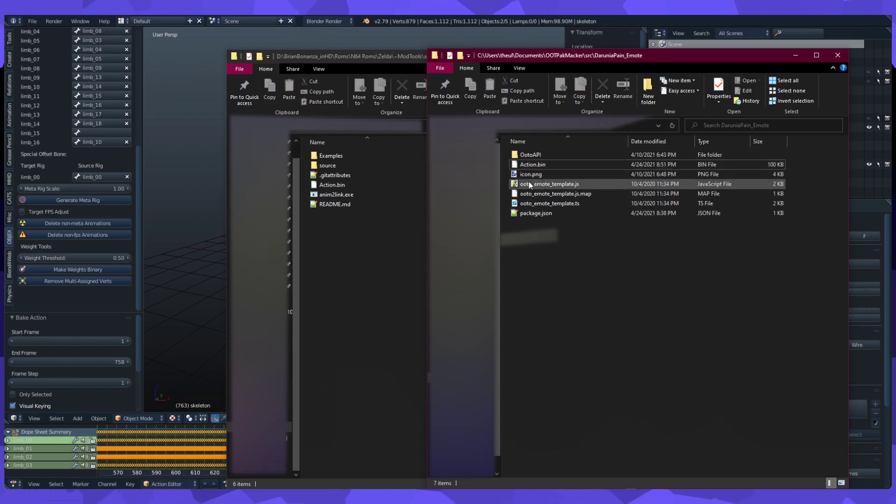
click(358, 242)
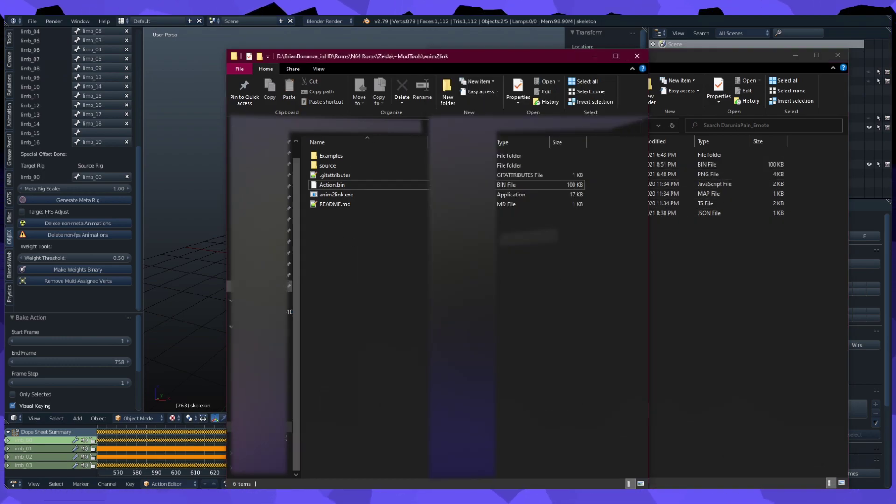
click(686, 300)
click(535, 213)
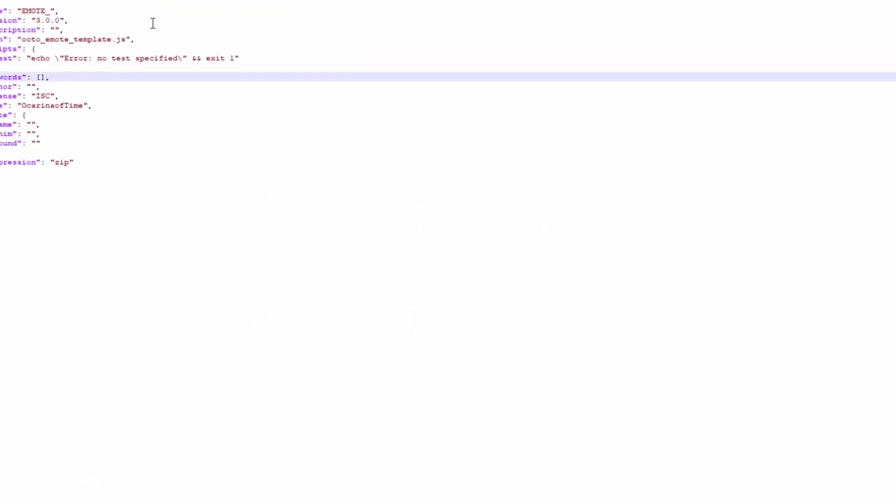
Step: Set package.json's emote name to 'darunia dies but its link' and go to the anim value
click(148, 28)
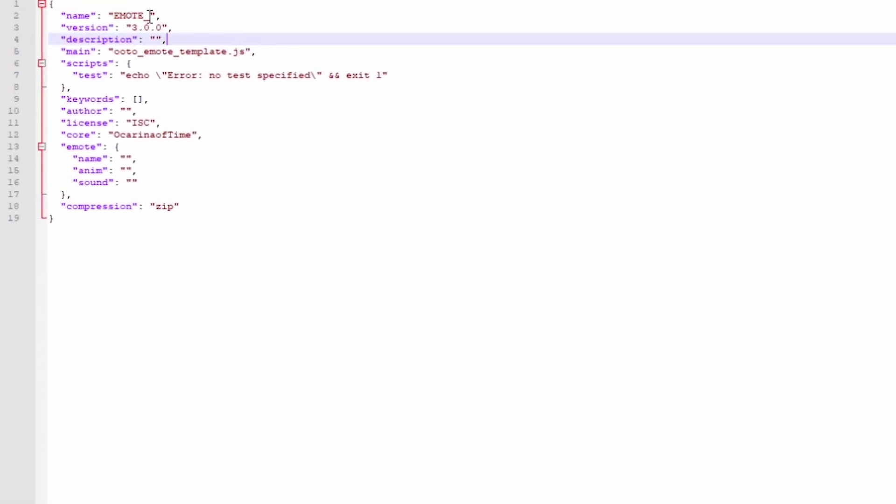
click(149, 17)
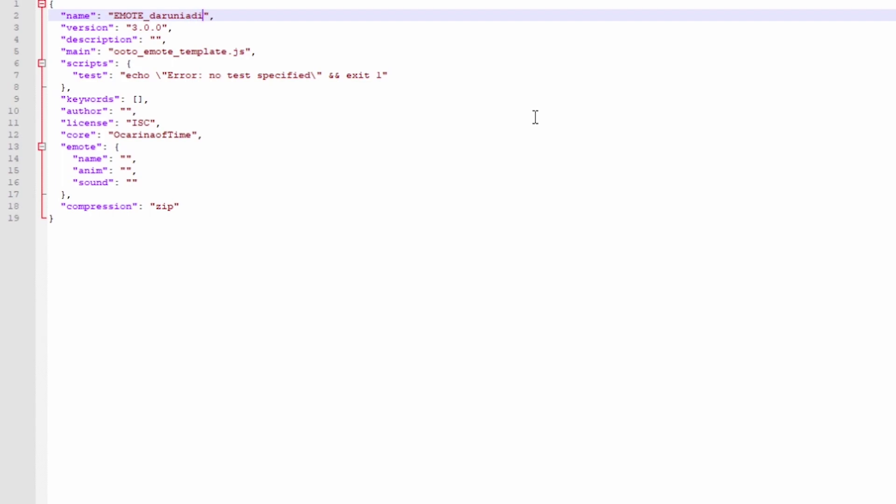
click(128, 158)
text(daru)
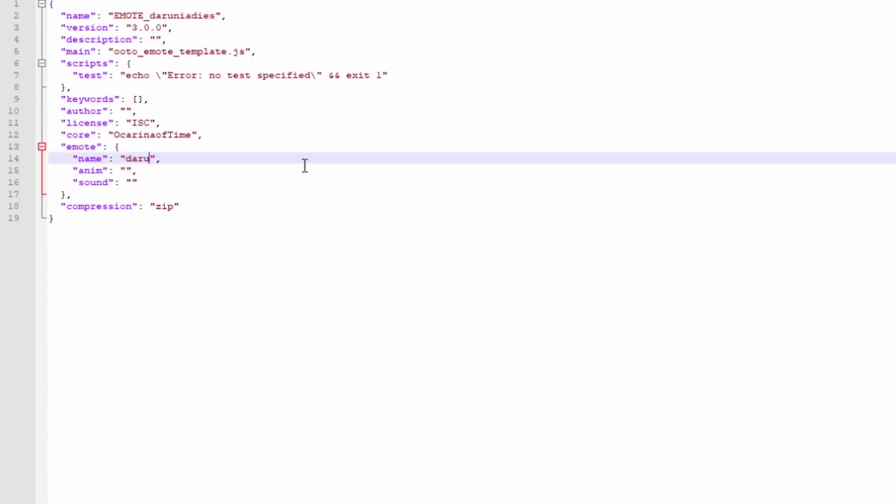
text(nia dies but its link)
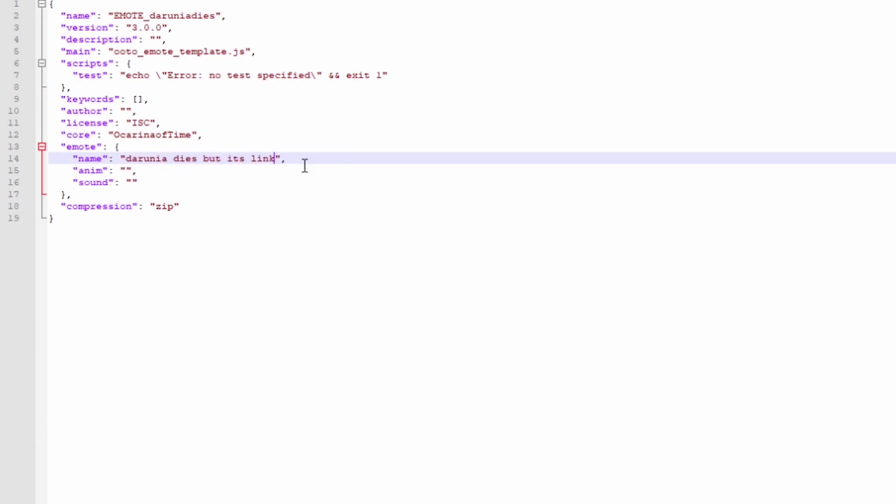
click(129, 171)
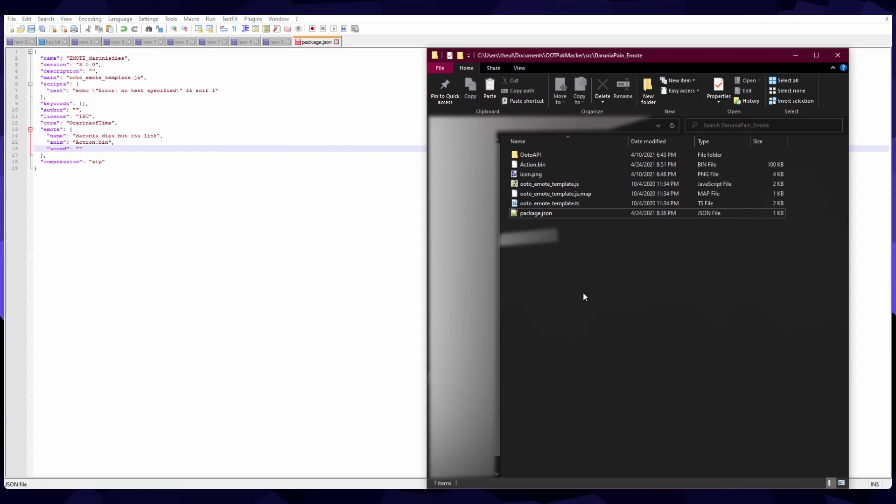
Step: Paste lostpain.ogg into the emote folder and put its name in package.json's sound value
key(ctrl+v)
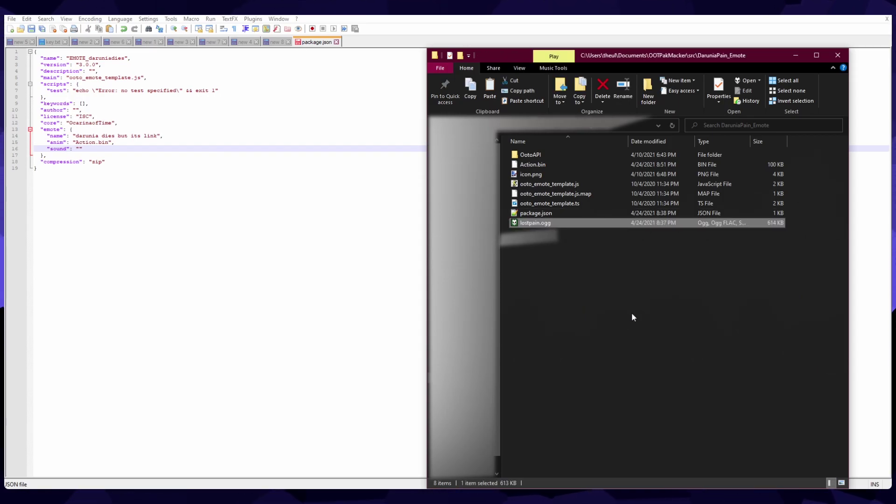
right_click(540, 223)
click(573, 456)
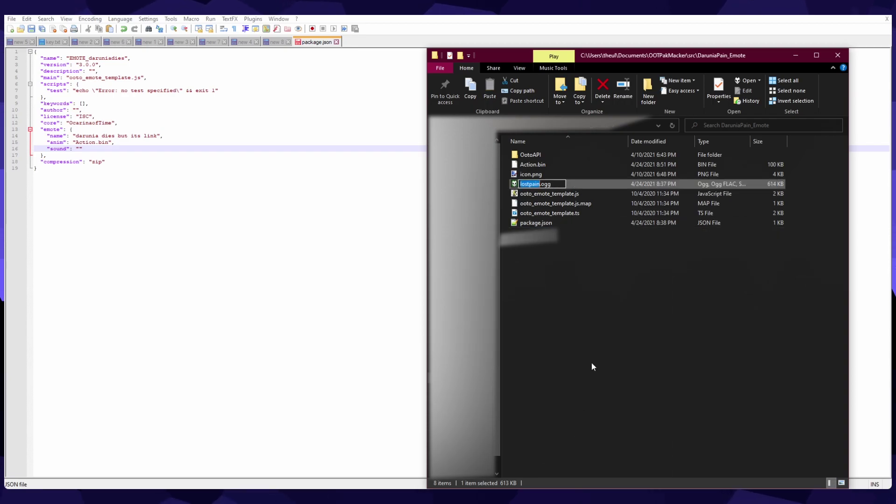
key(ctrl+c)
key(alt+Tab)
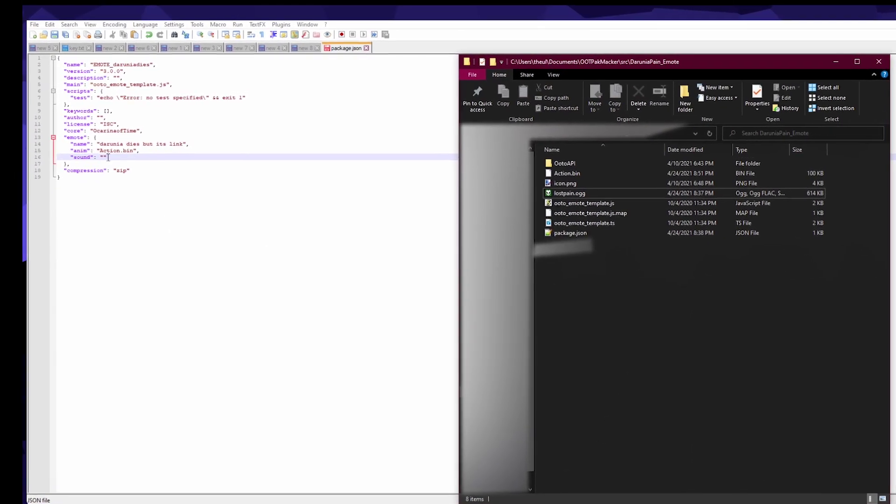
key(ctrl+v)
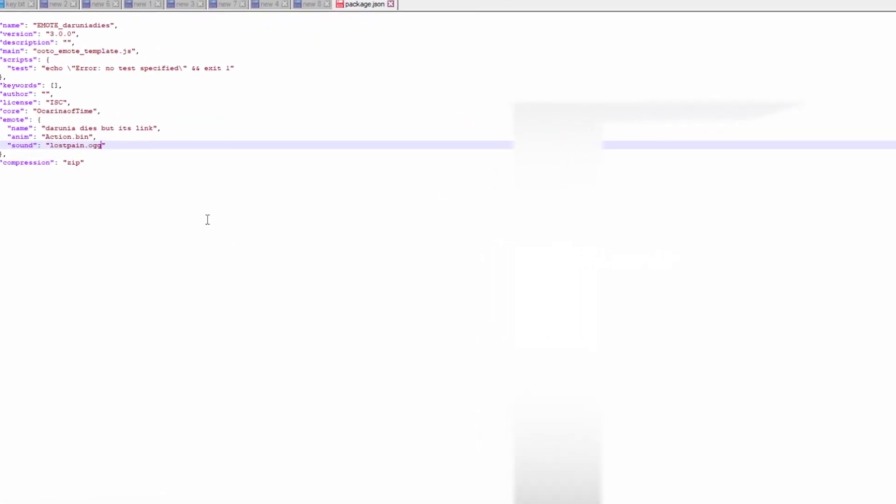
Step: Review package.json's settings, including anim Action.bin and zip compression
key(Up)
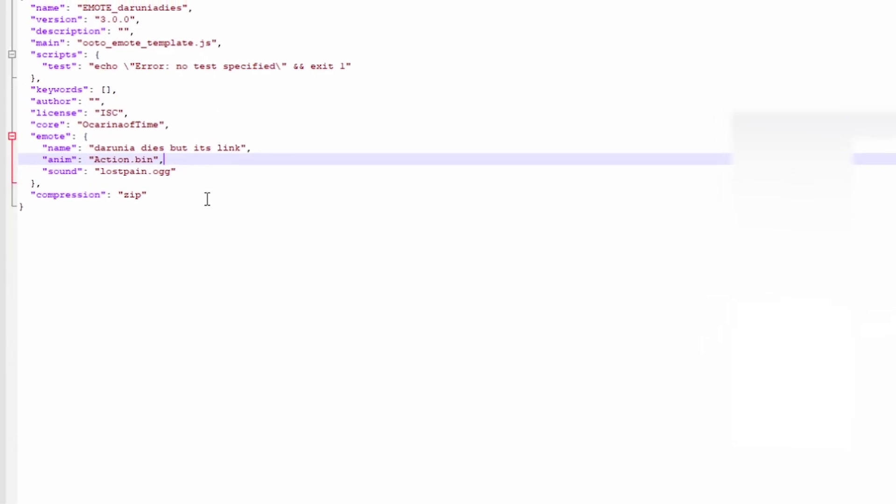
click(117, 129)
click(301, 169)
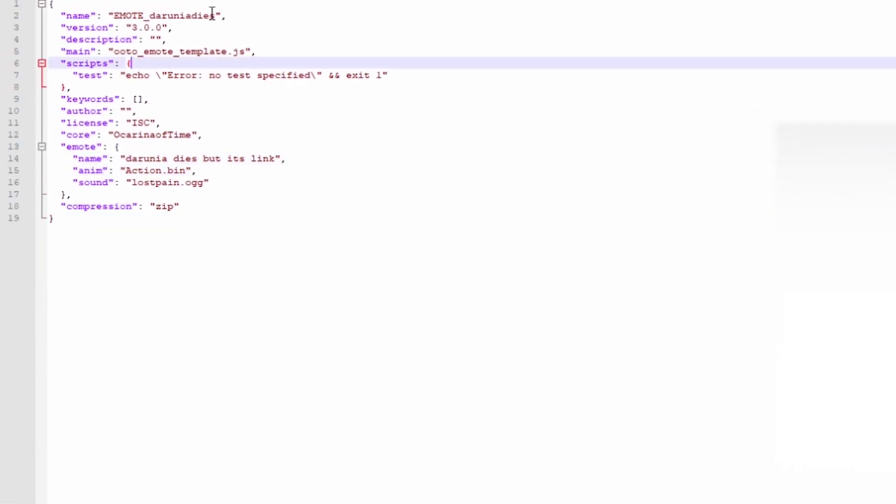
drag(81, 19, 434, 214)
click(434, 205)
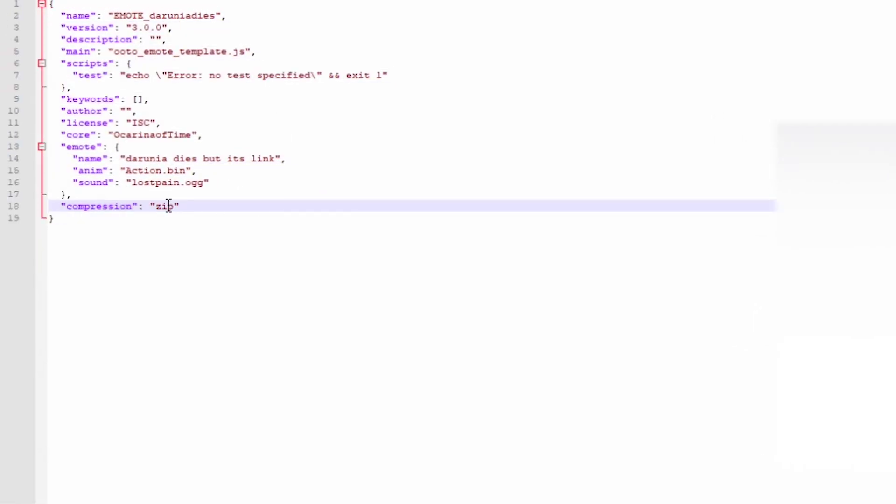
click(200, 206)
click(267, 196)
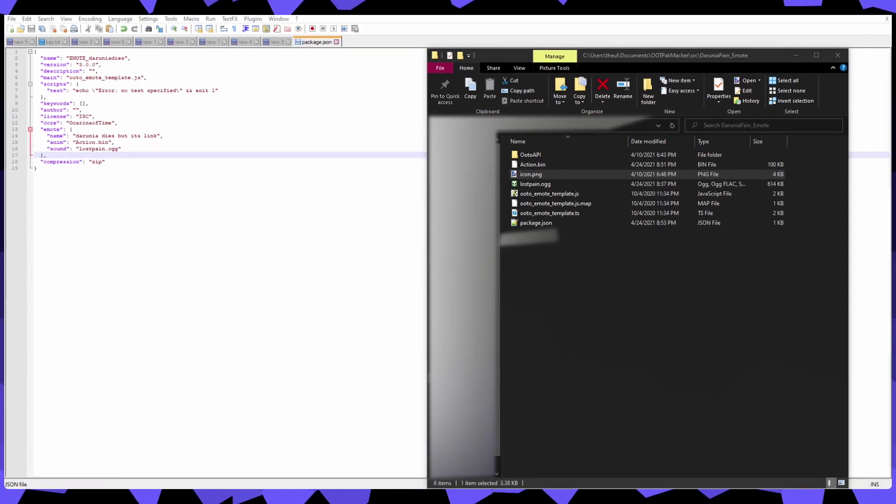
Step: Paste the face onto the black 32x32 image and save it as the PNG icon
key(alt+Tab)
click(185, 30)
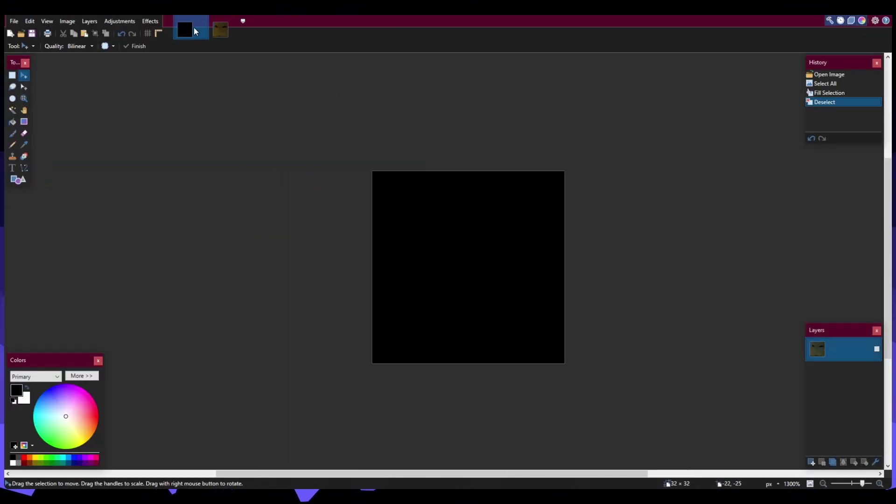
key(ctrl+v)
key(ctrl+s)
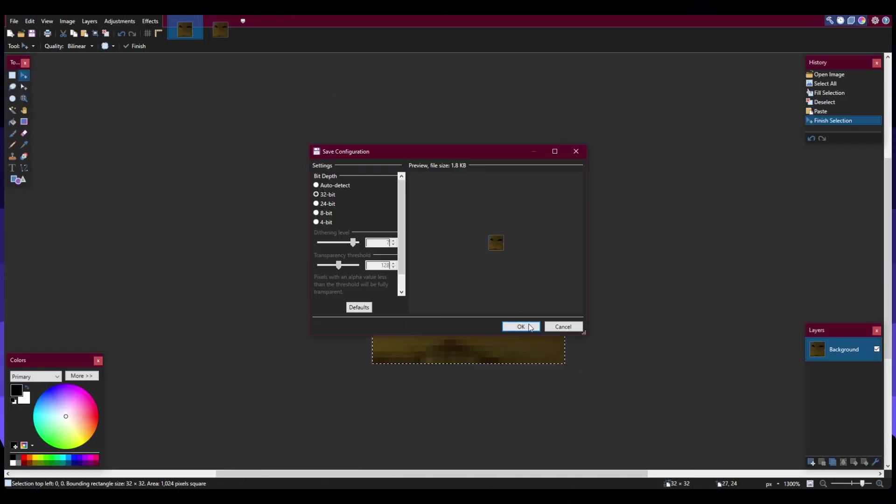
click(531, 327)
key(alt+Tab)
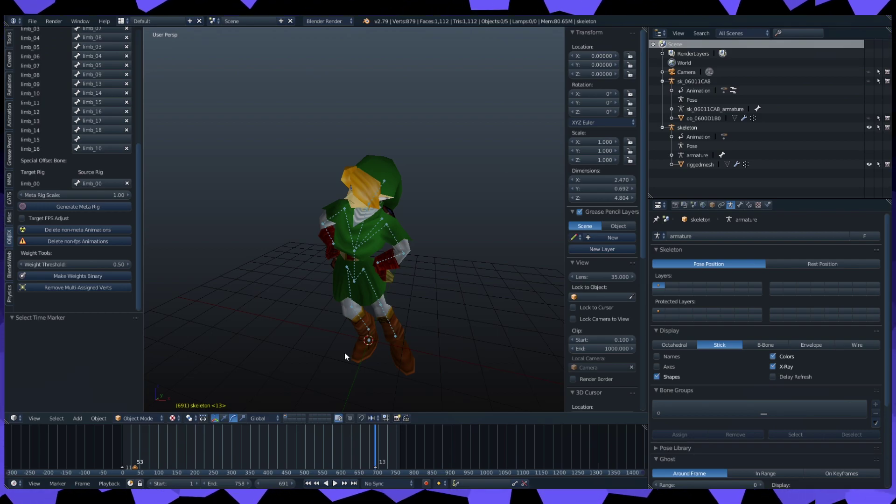
Step: Scrub Link's dance back to frame 36 on the Blender timeline
drag(195, 441, 134, 441)
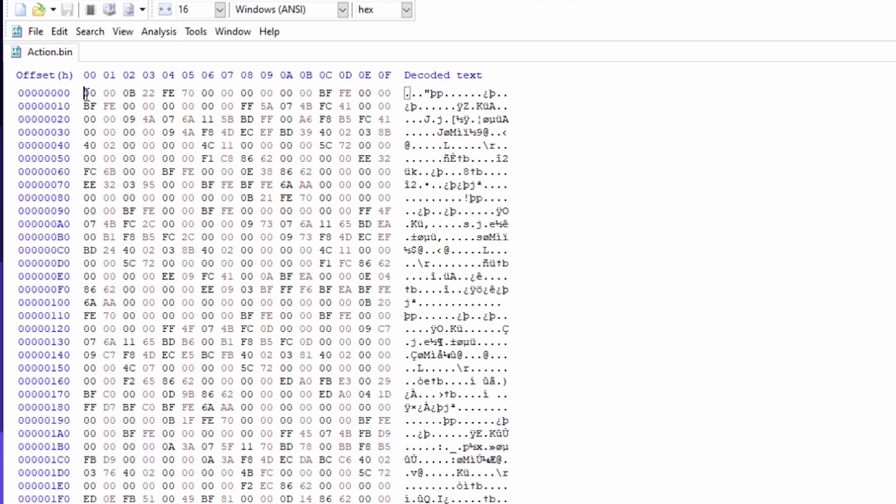
Step: Jump to offset 0x86 in Action.bin
key(ctrl+g)
text(86)
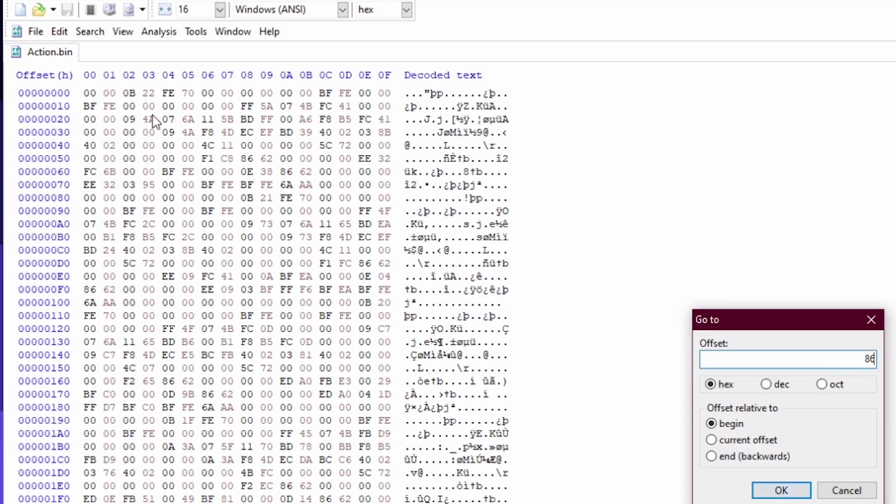
click(790, 491)
Step: Select bytes 0x00 through 0x85, then clear the selection with the caret on byte 0x85
click(185, 196)
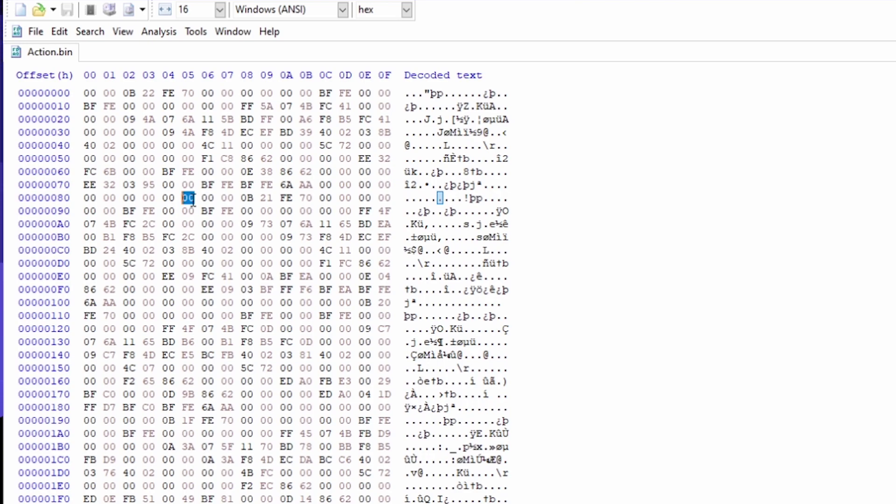
click(208, 197)
drag(202, 199, 81, 88)
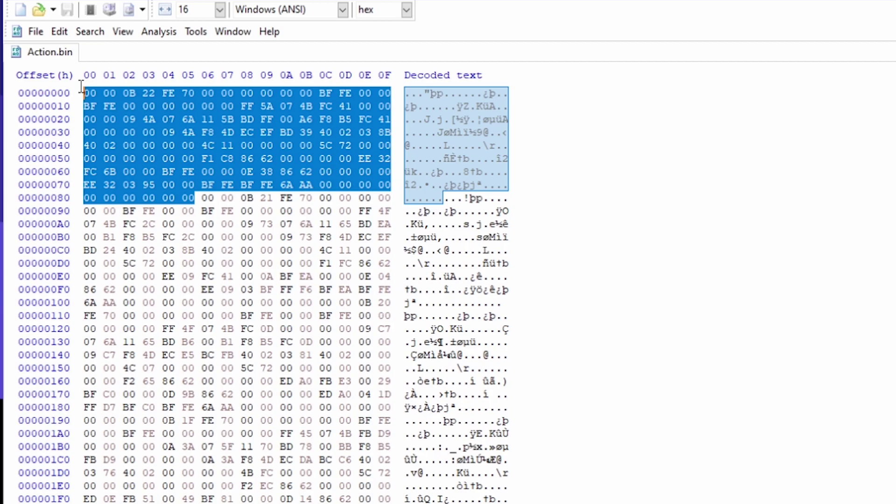
click(198, 198)
click(187, 192)
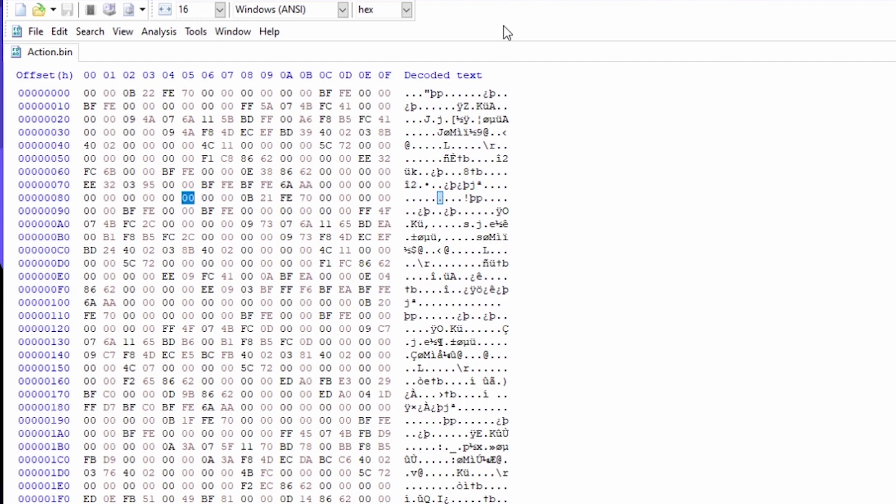
Step: Bring up the new 7 face-constants list and put HxD's caret on byte 0x85
key(alt+Tab)
click(416, 48)
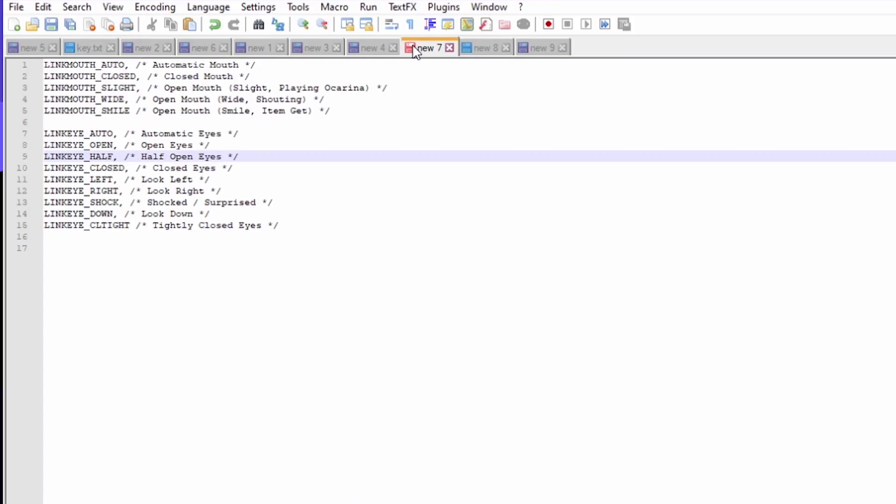
click(322, 280)
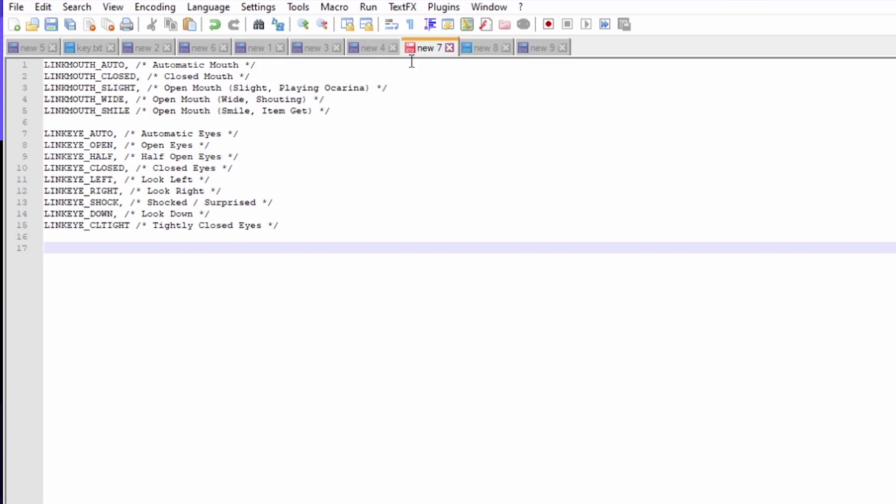
key(alt+Tab)
click(187, 198)
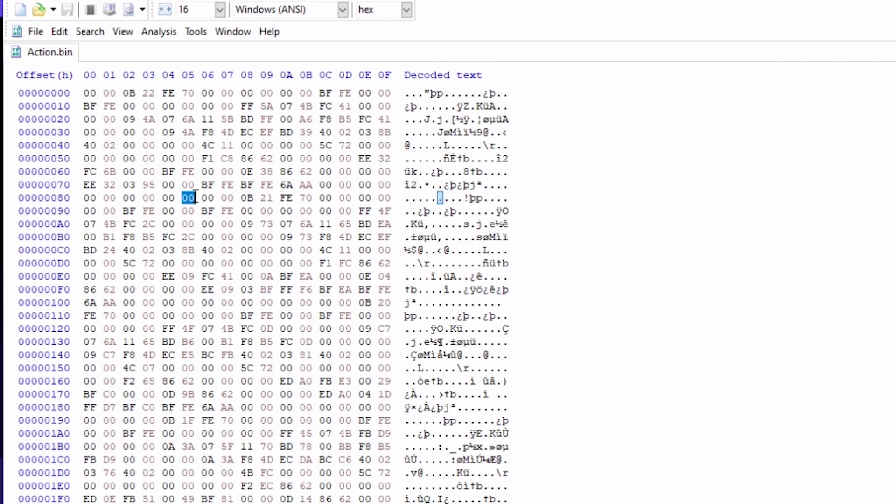
key(alt+Tab)
Step: Review the LINKMOUTH entries, marking SMILE on line 5, and enter 4 at byte 0x85
click(146, 100)
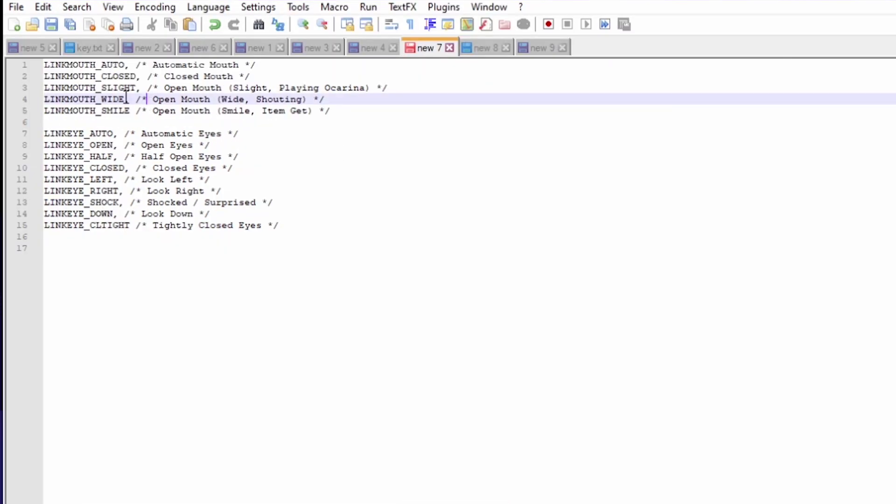
click(64, 66)
click(67, 78)
click(75, 87)
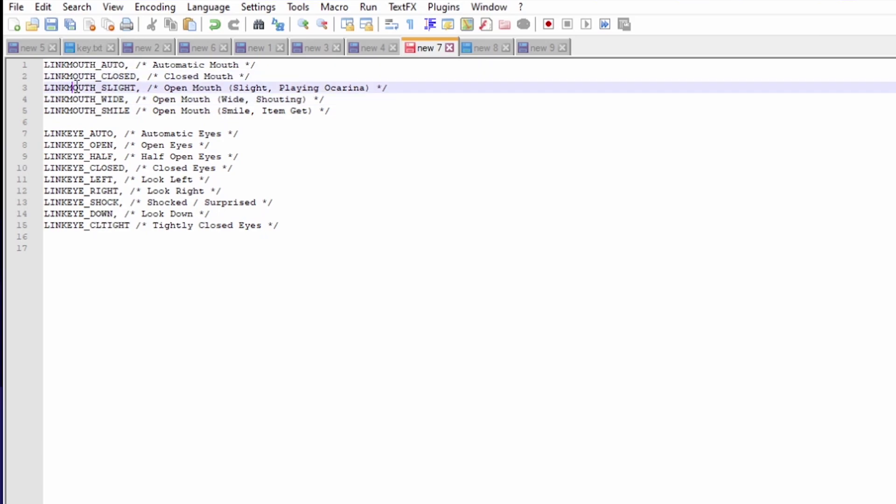
click(83, 110)
click(84, 99)
click(83, 110)
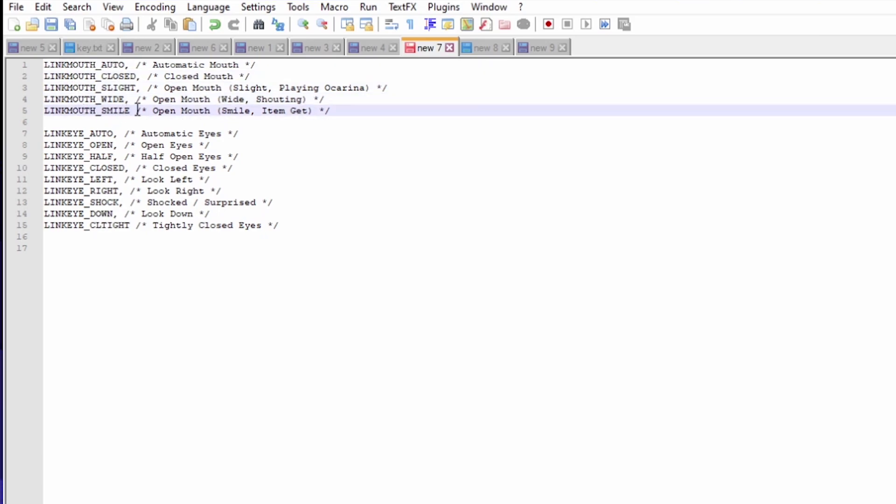
drag(131, 111, 108, 110)
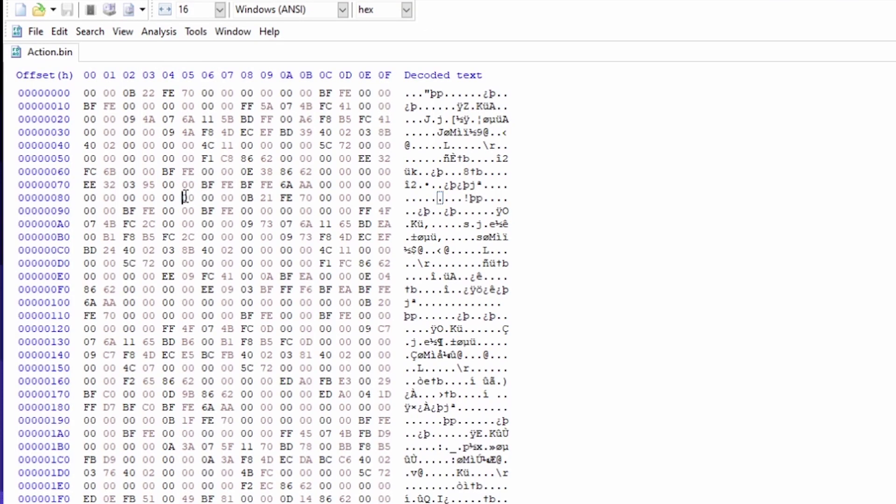
text(4)
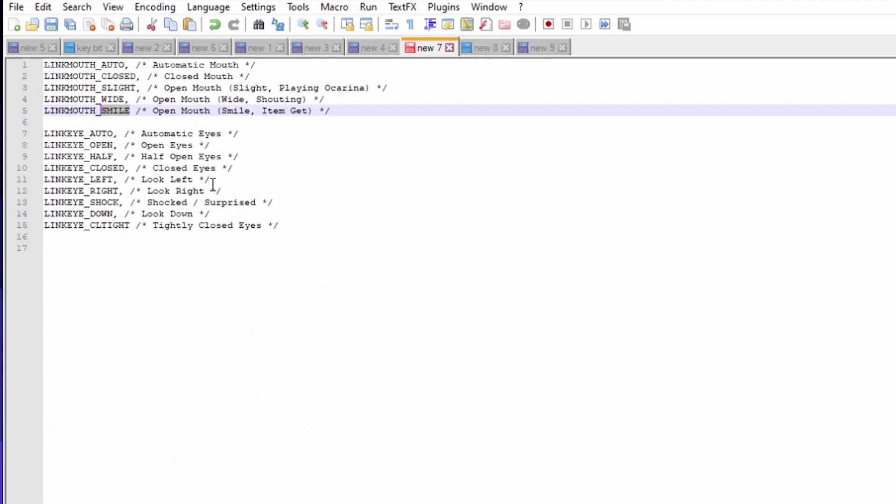
Step: Go through the LINKEYE entries and mark CLOSED on line 10
click(213, 184)
click(98, 133)
click(92, 111)
click(84, 122)
click(85, 133)
click(89, 145)
click(95, 166)
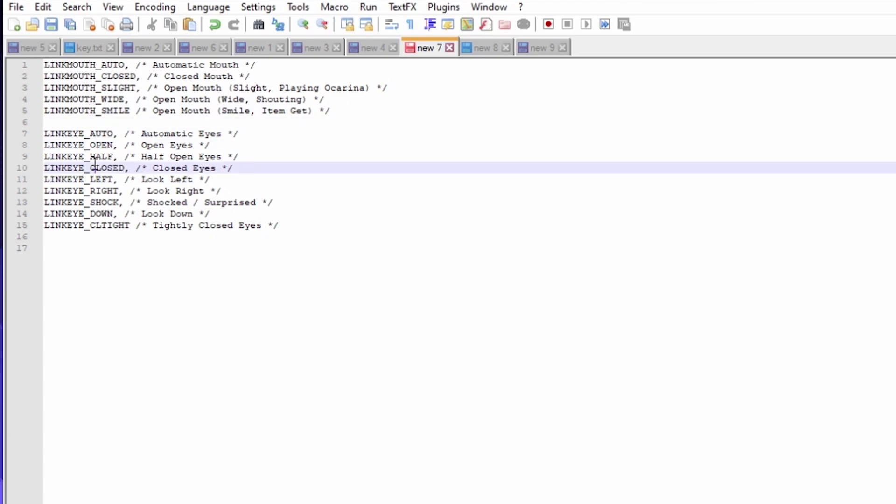
click(100, 180)
click(102, 191)
click(103, 203)
click(105, 214)
click(107, 226)
click(284, 189)
click(137, 147)
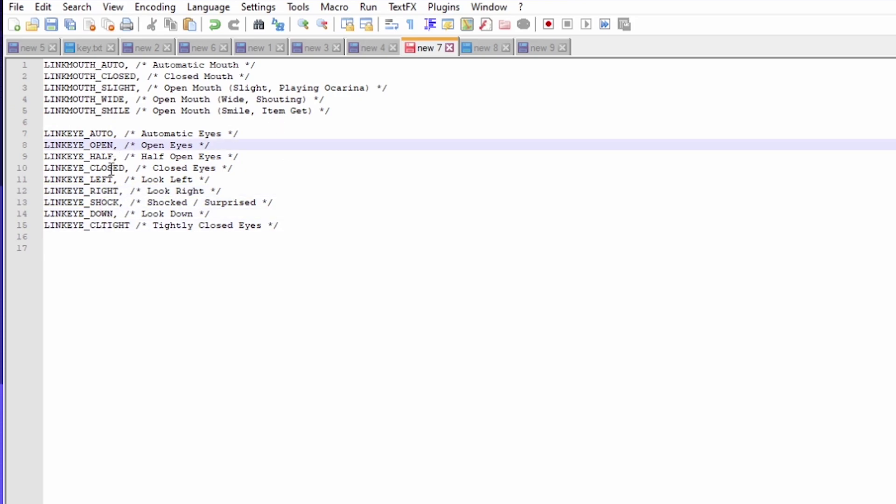
drag(128, 167, 92, 166)
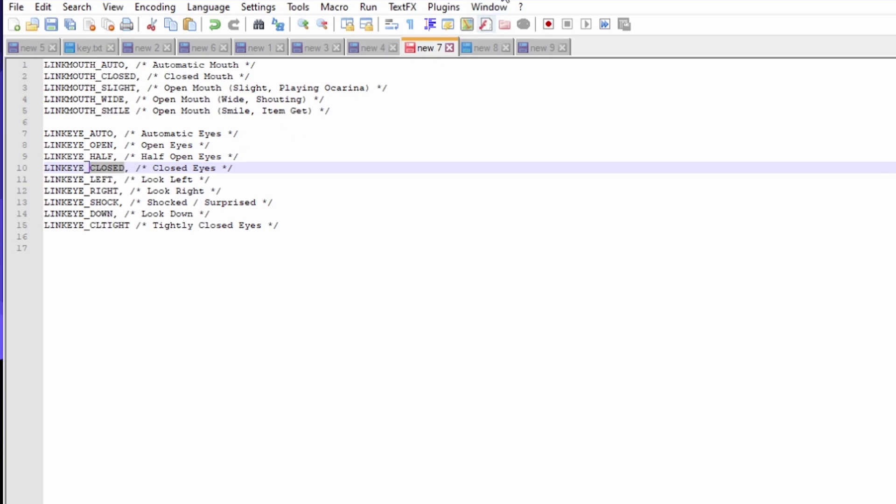
Step: Type 3 at byte 0x85 in HxD, then undo the edit so it reads 00 again
key(alt+Tab)
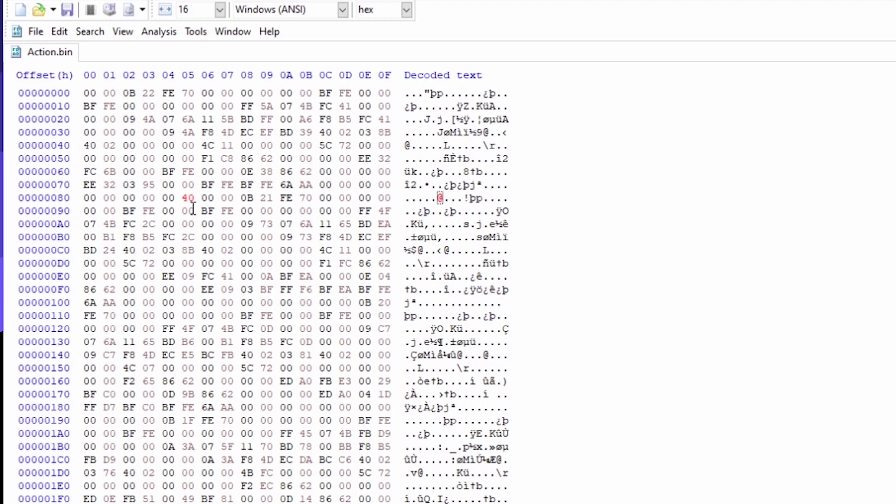
text(3)
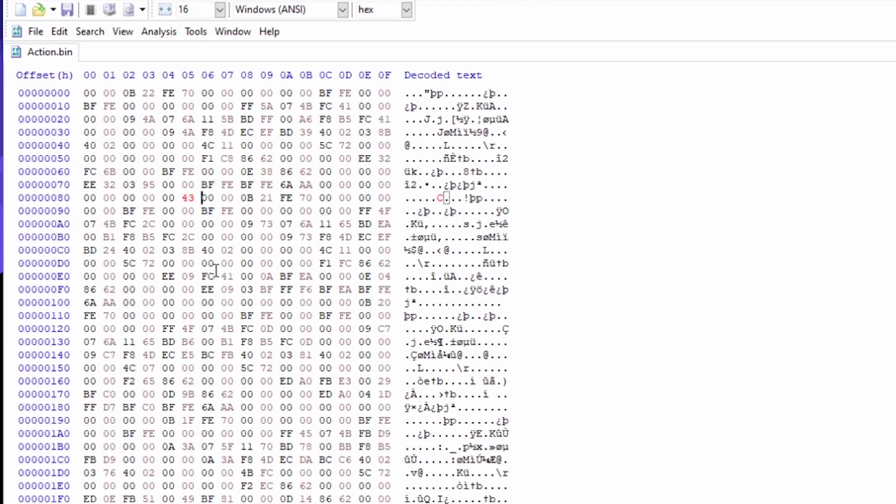
drag(198, 195, 181, 198)
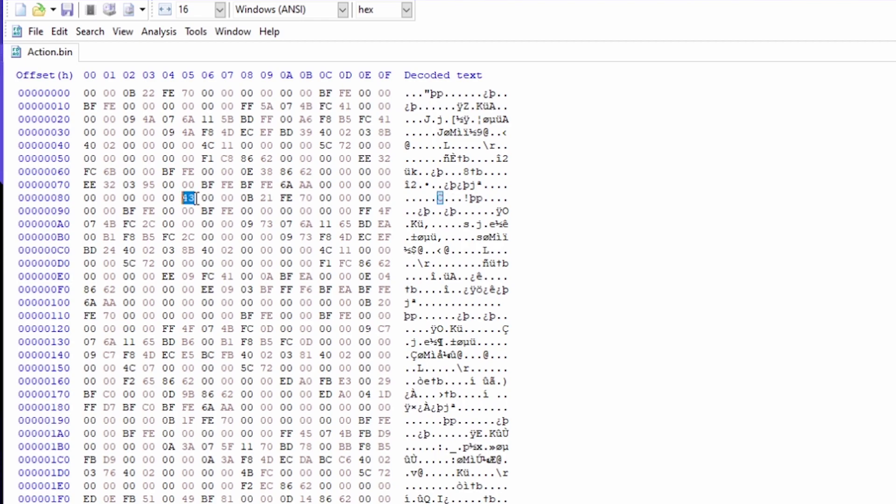
key(ctrl+z)
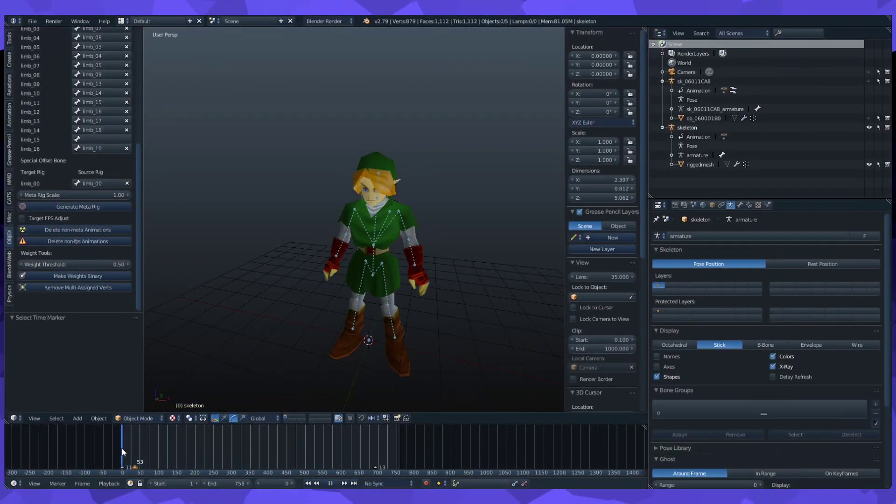
Step: Scrub Link's dance from frame 19 up to frame 691 and back through earlier frames
drag(121, 451, 375, 436)
click(373, 437)
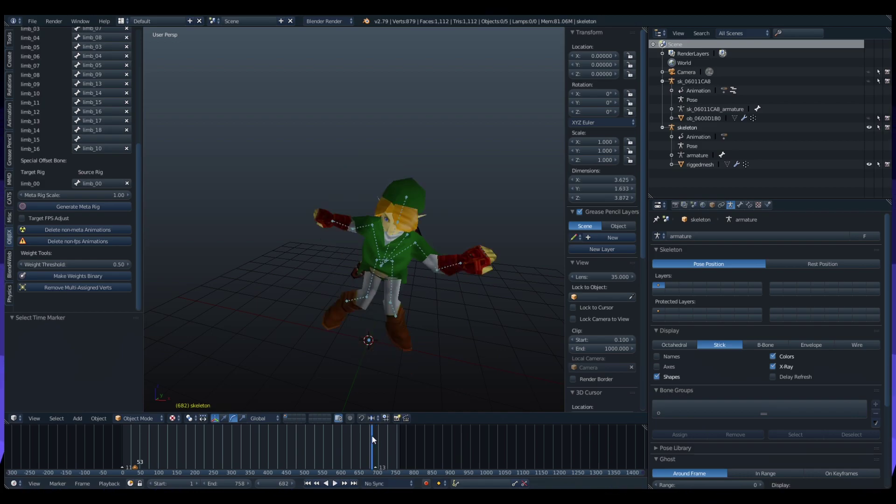
drag(373, 438, 376, 439)
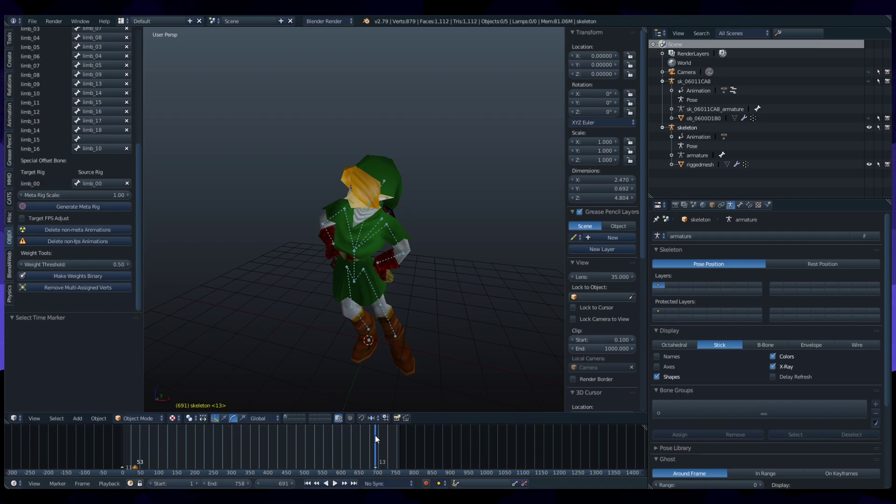
drag(376, 438, 135, 448)
Step: Copy every byte of Action.bin in HxD and paste the hex into the empty new 8 document
scroll(140, 447, up, 4)
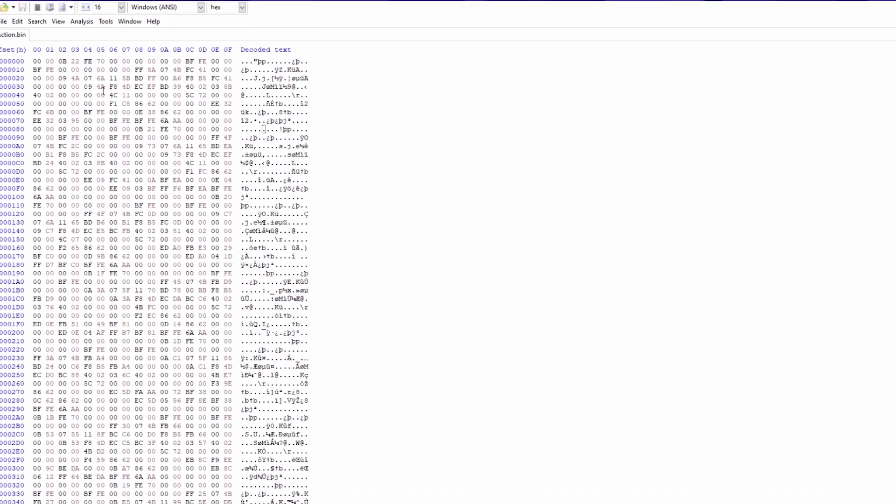
key(ctrl+a)
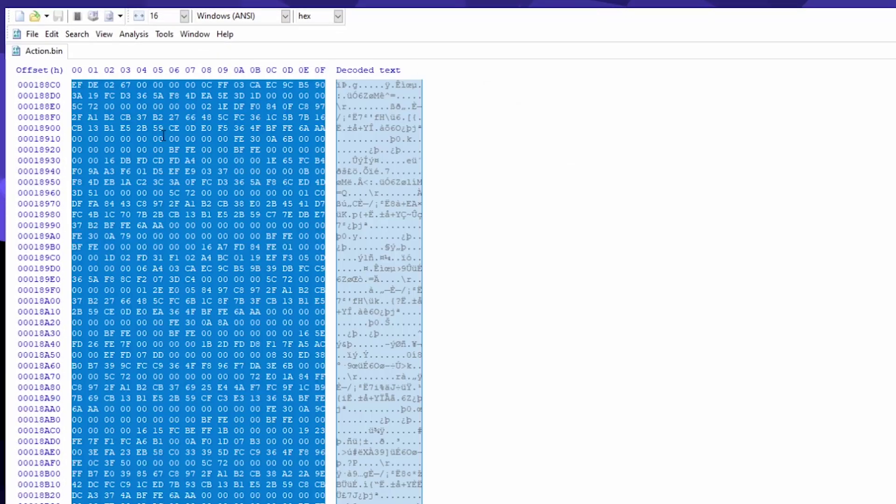
click(288, 128)
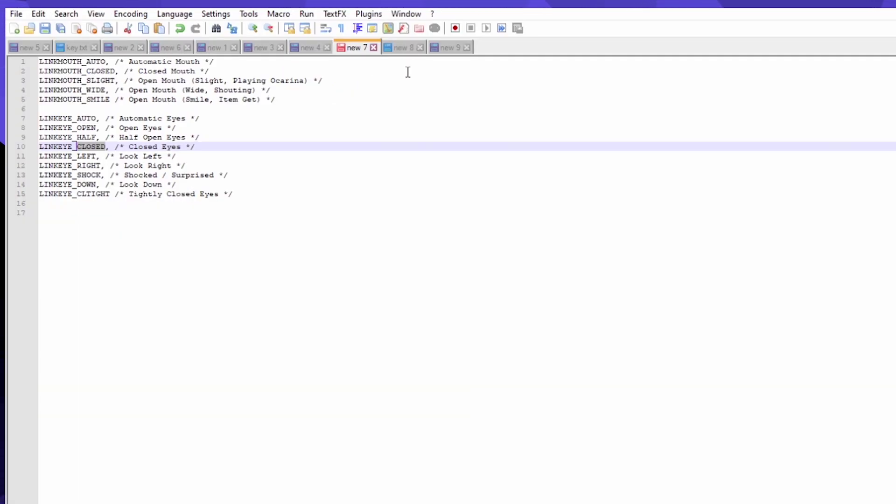
click(404, 48)
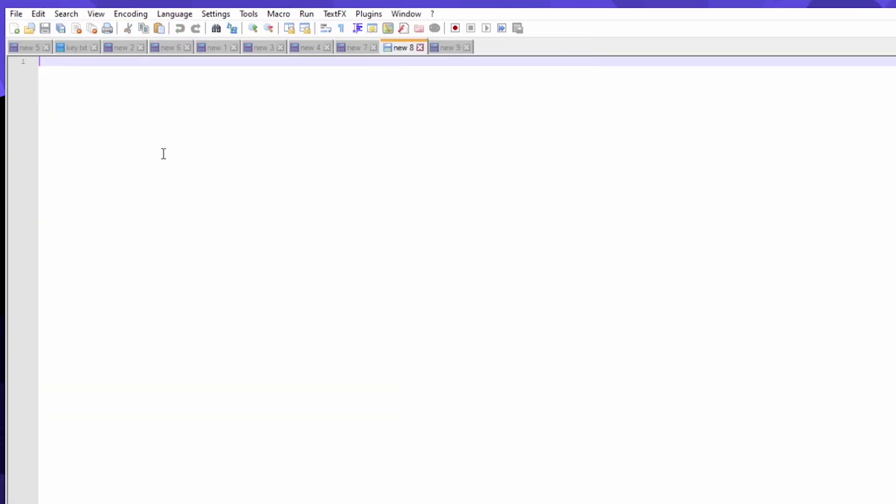
key(ctrl+v)
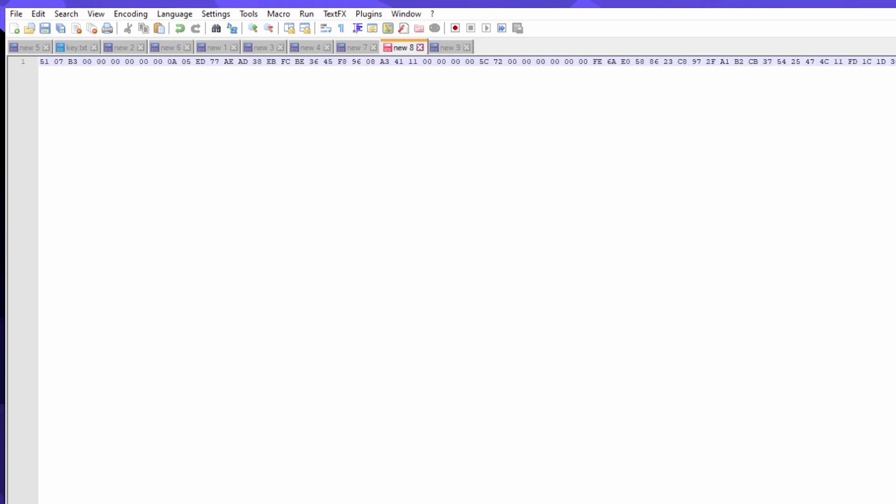
scroll(102, 258, left, 5)
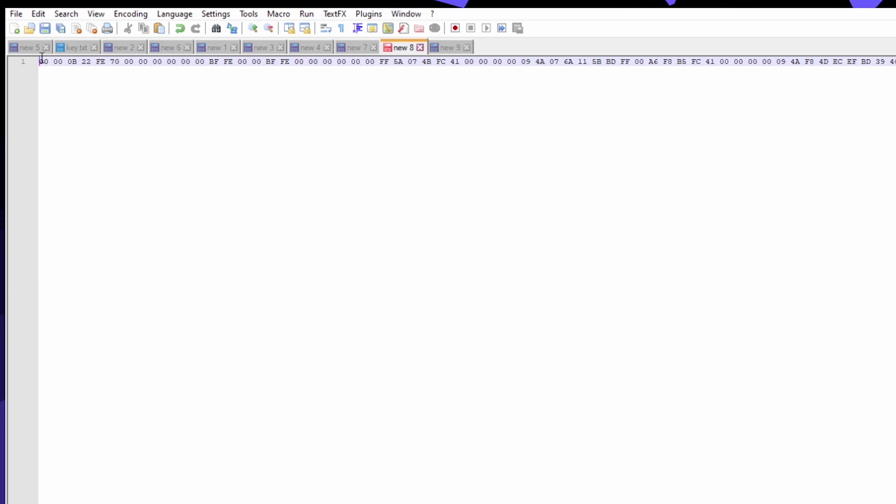
Step: Run a regular-expression Replace All of ^.{402} with $0\r\n on new 8's hex
key(ctrl+f)
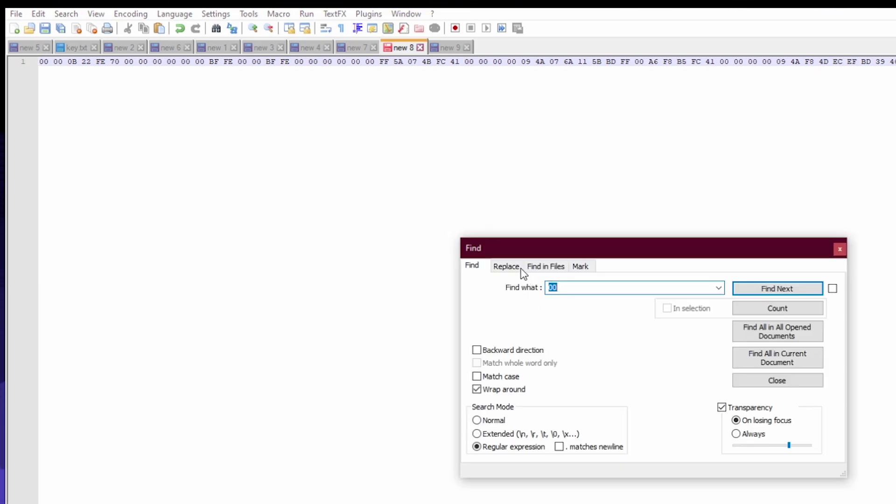
click(513, 266)
click(718, 287)
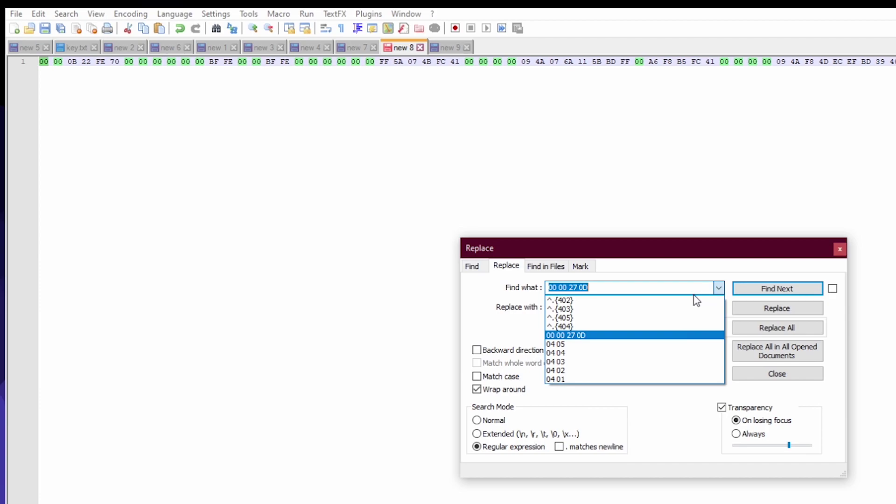
click(614, 301)
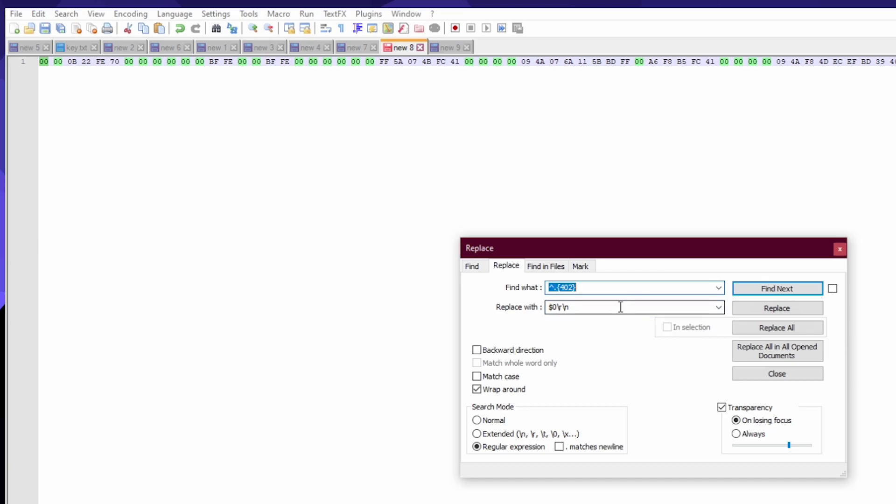
click(793, 328)
Step: Close the Replace dialog and change the top frame rows' last face byte to 11
click(839, 248)
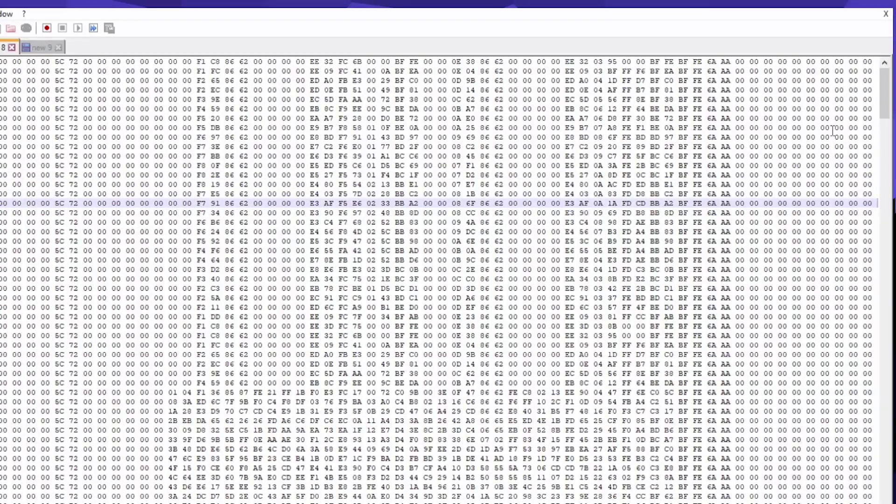
click(786, 136)
click(862, 62)
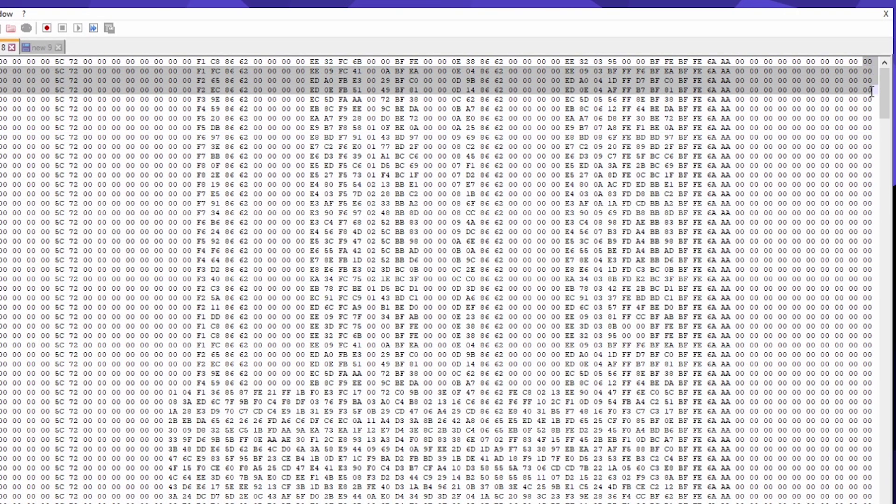
drag(866, 62, 852, 125)
click(851, 125)
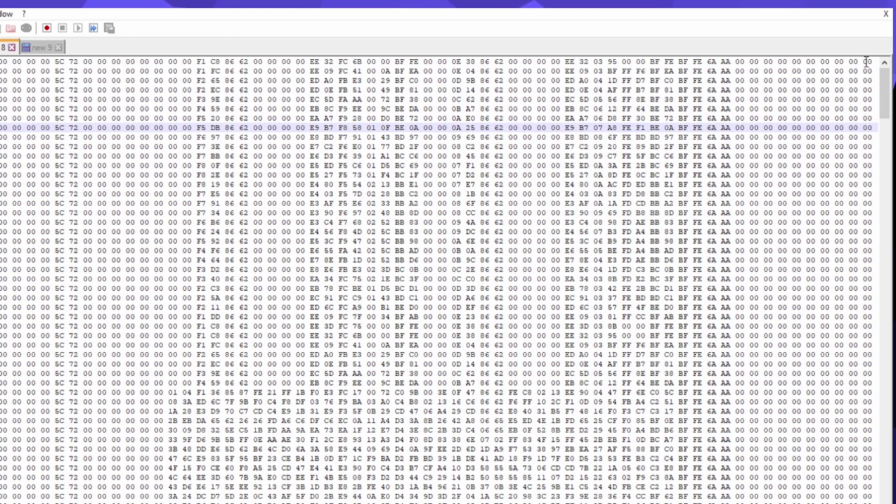
alt+drag(864, 62, 436, 154)
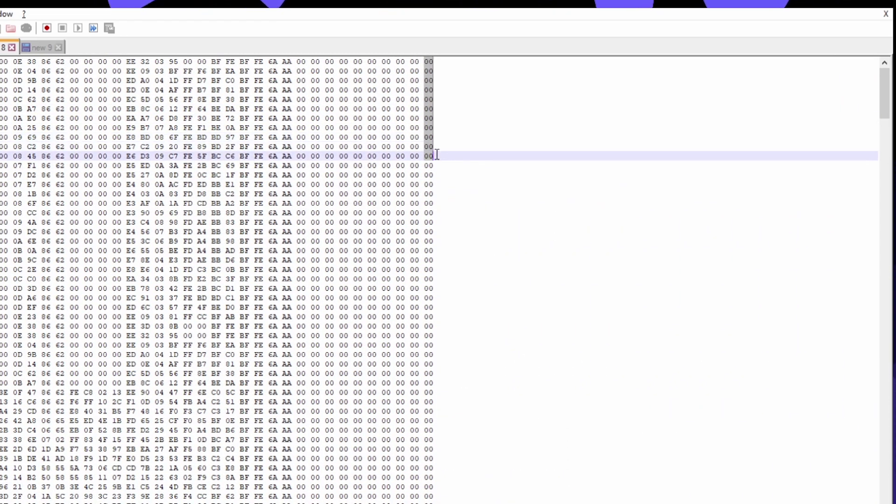
click(425, 70)
double_click(429, 62)
text(11)
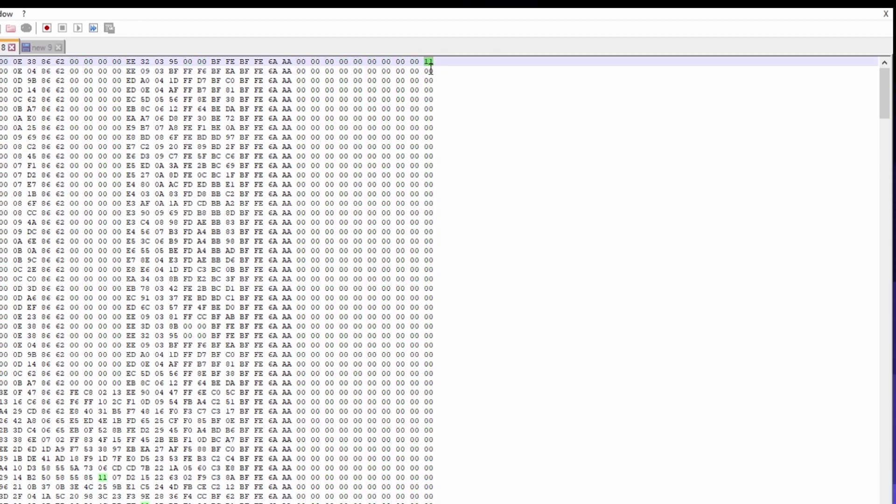
click(430, 69)
click(426, 62)
Step: Change the last face byte of the following frame row to 53
alt+shift+click(430, 175)
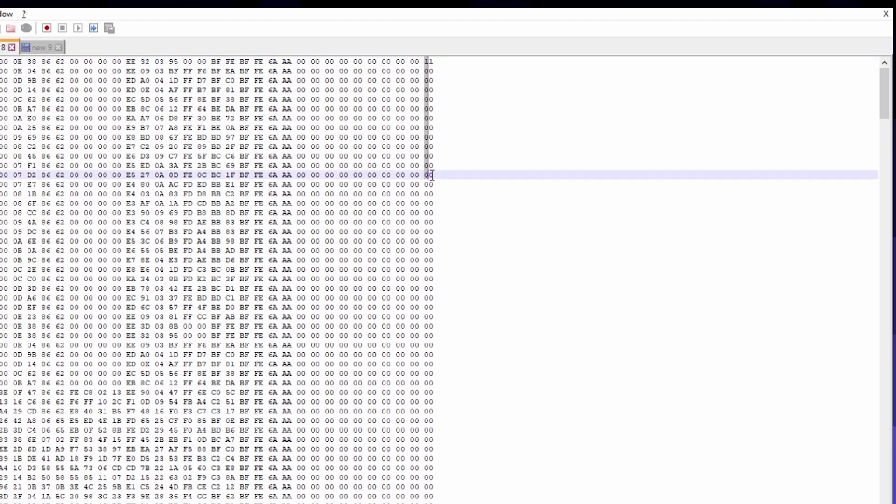
alt+shift+click(433, 158)
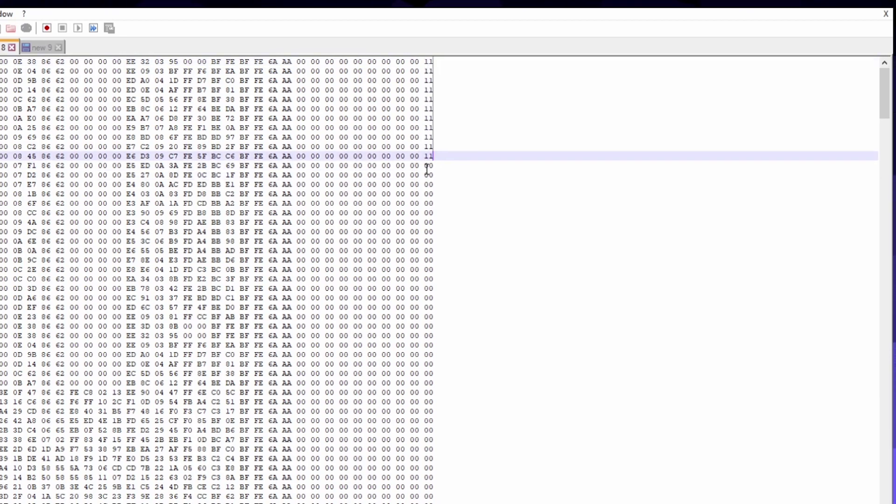
click(426, 166)
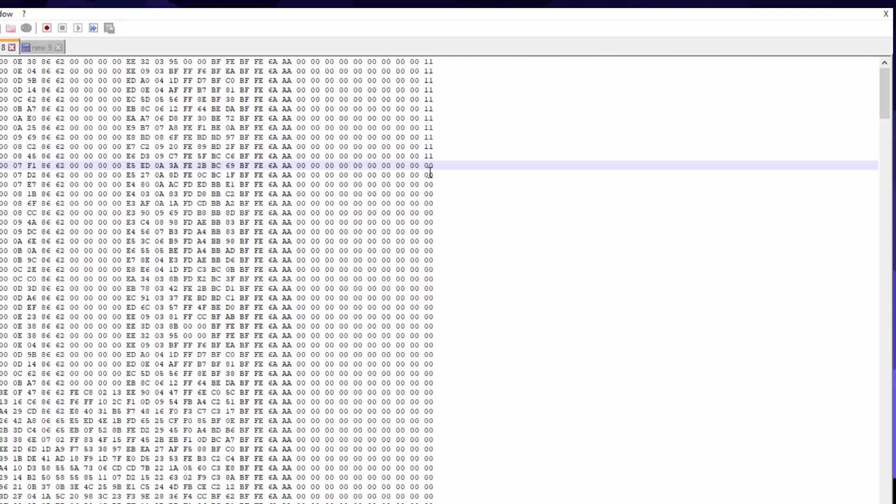
double_click(427, 166)
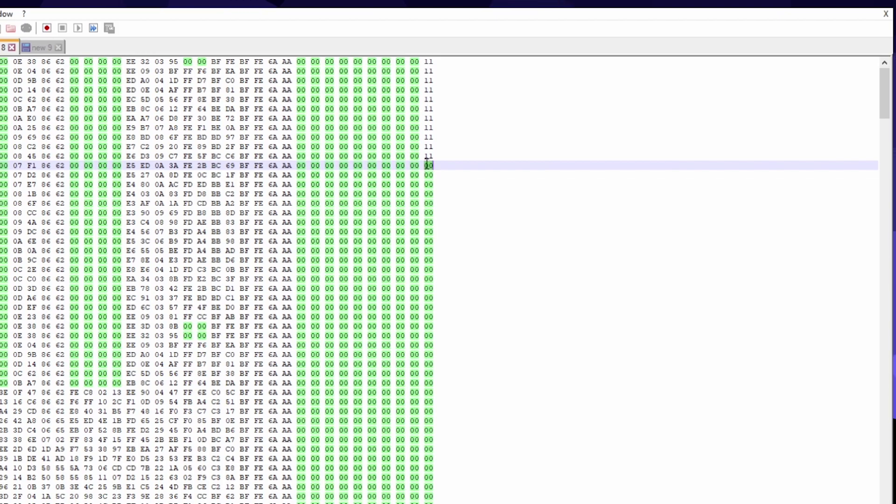
text(53)
click(424, 173)
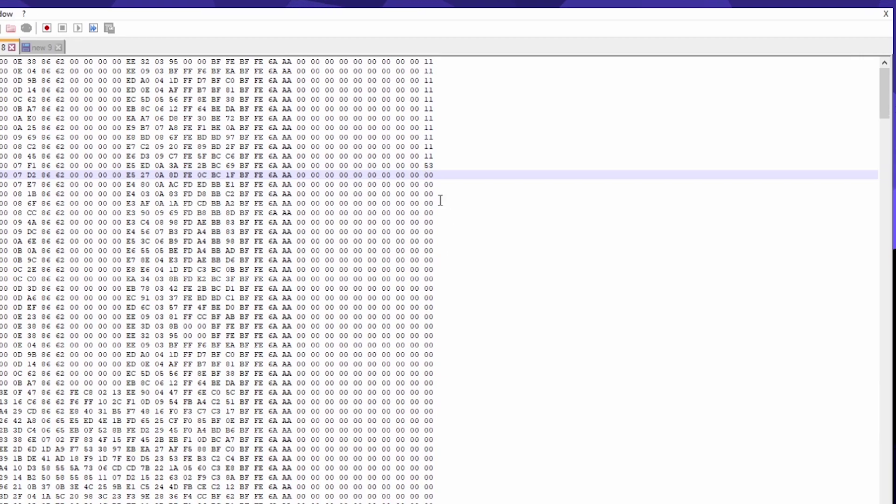
Step: Set a later block of frame rows' last face byte to 53 and the next row's to 13
scroll(782, 88, down, 15)
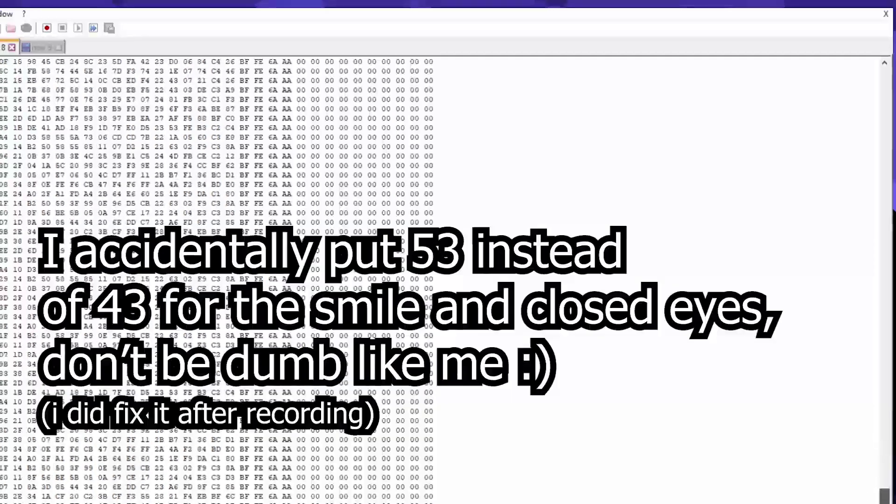
scroll(217, 280, down, 2)
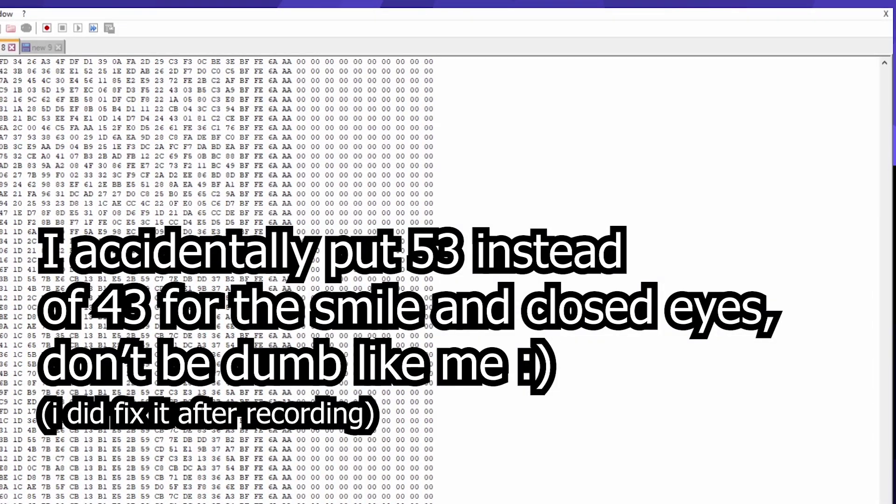
click(426, 278)
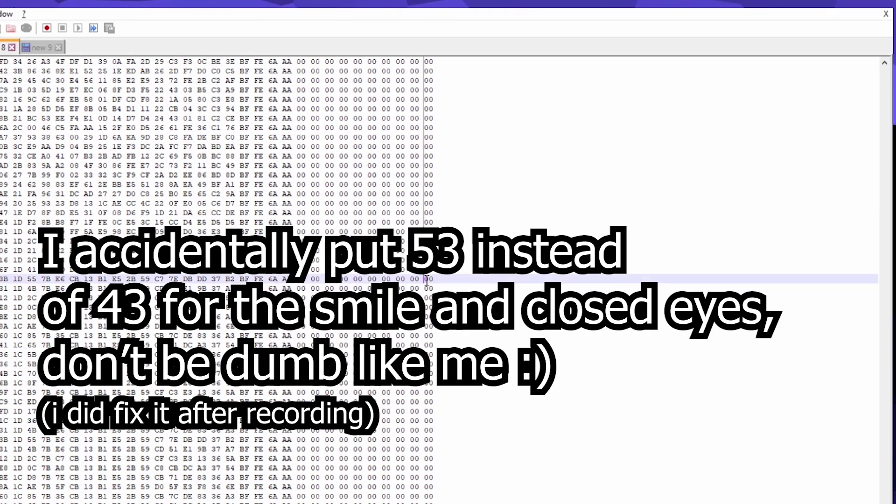
alt+shift+click(434, 279)
alt+shift+click(434, 269)
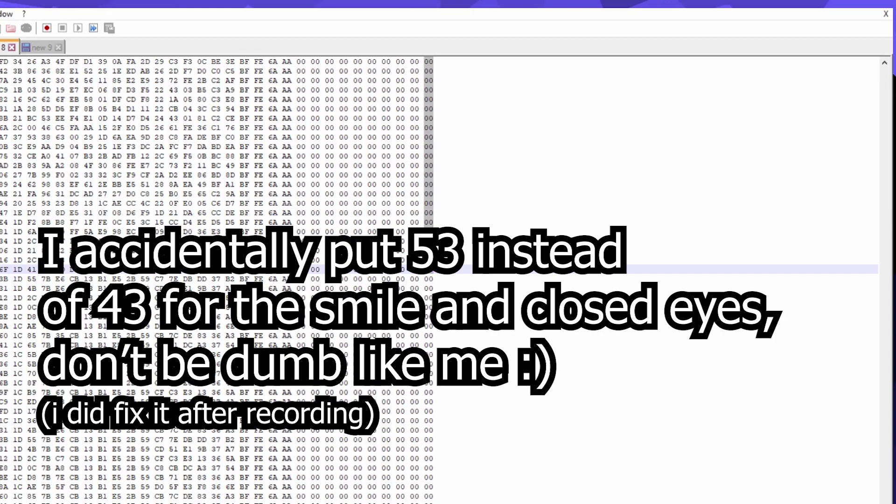
text(53)
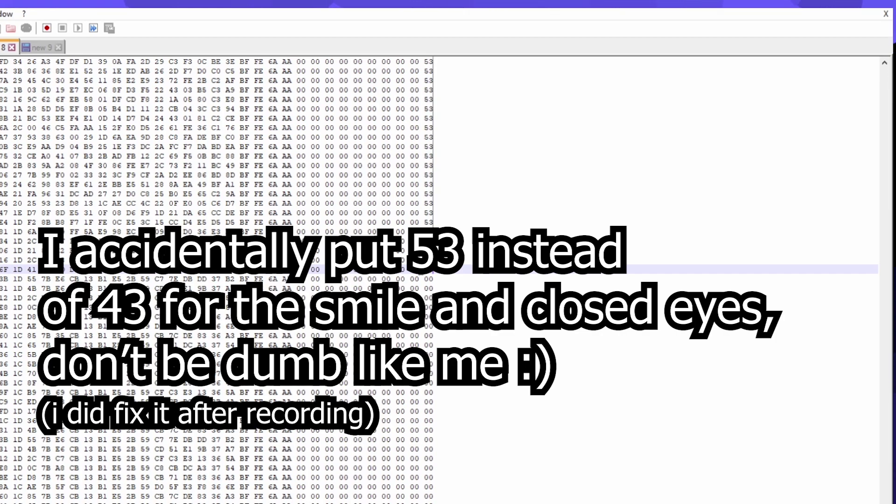
double_click(428, 278)
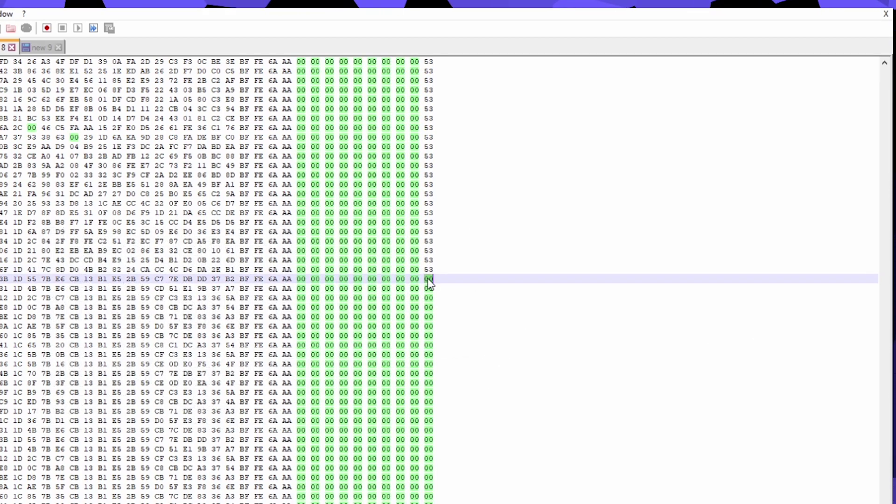
text(13)
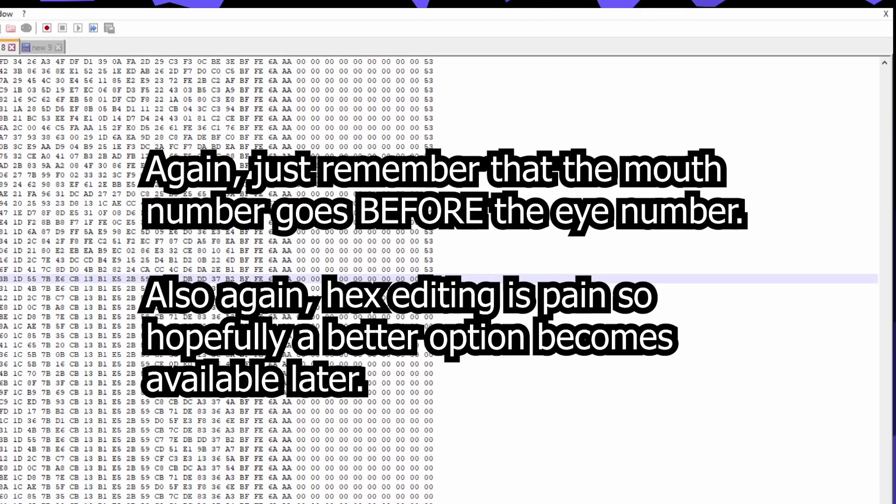
scroll(439, 280, down, 14)
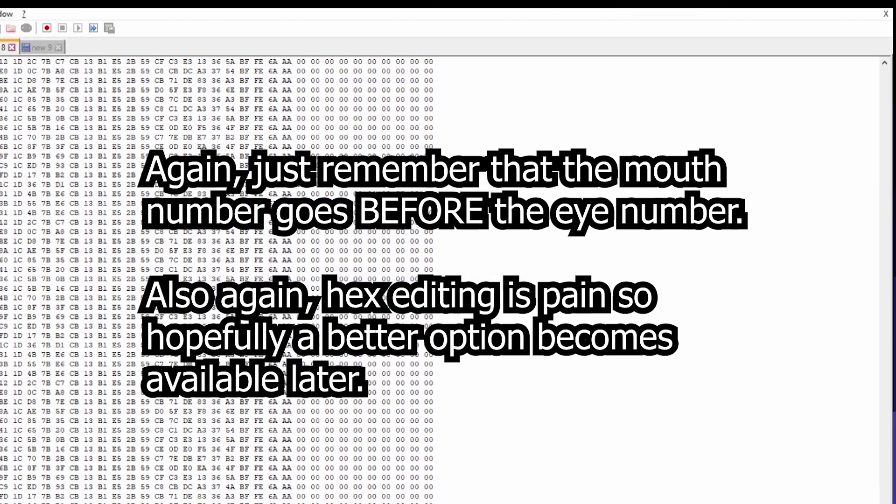
Step: Finish the 13 face-byte edit, select all the hex, and paste it into Action.bin in HxD
text(13)
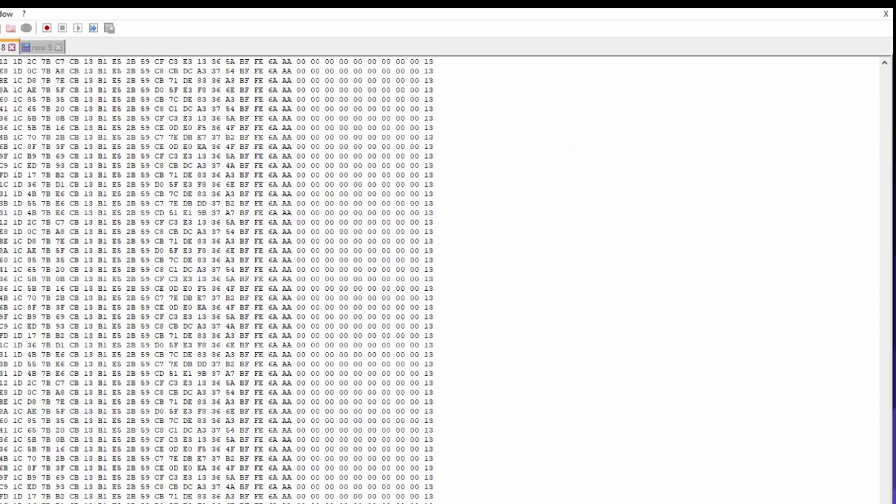
key(ctrl+a)
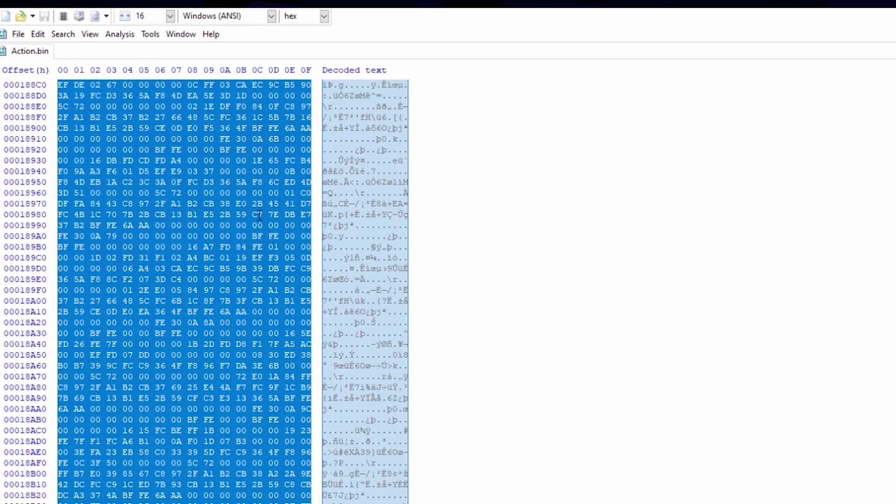
click(274, 215)
key(ctrl+v)
scroll(265, 372, up, 4)
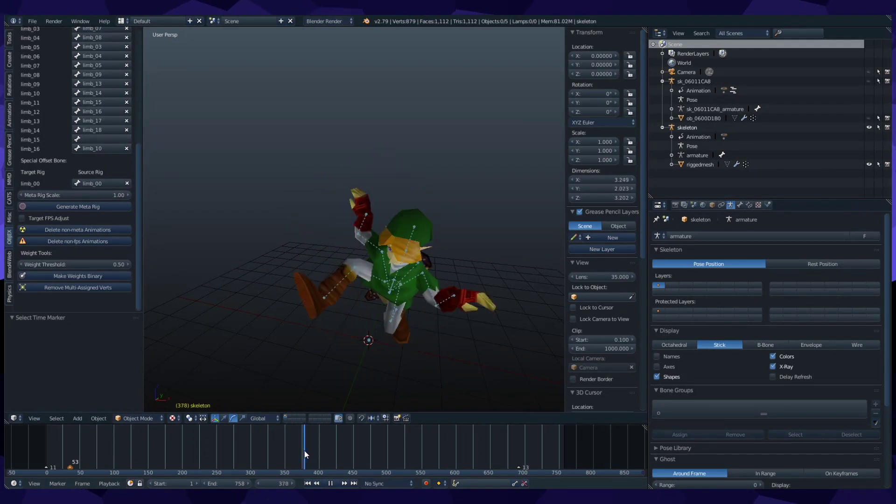
Step: Scrub the timeline playhead to preview the Link animation across its frames
drag(305, 450, 221, 447)
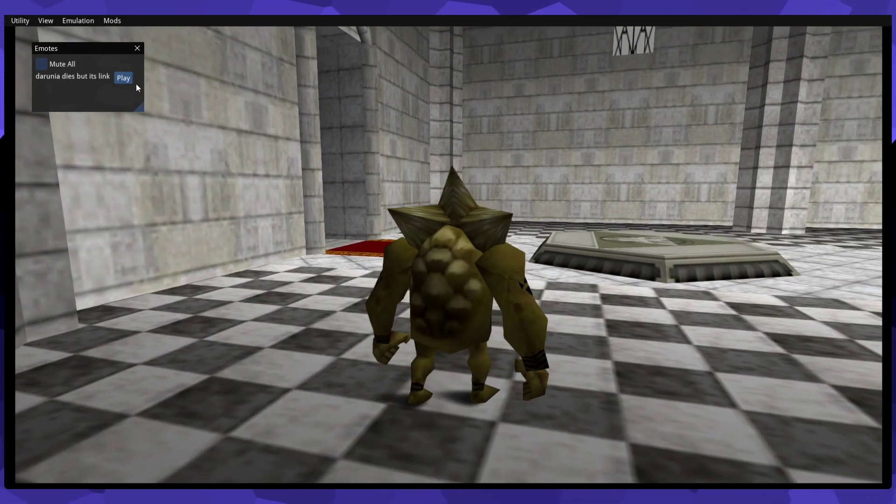
Step: Play the 'darunia dies but its link' emote from the Emotes window
click(124, 78)
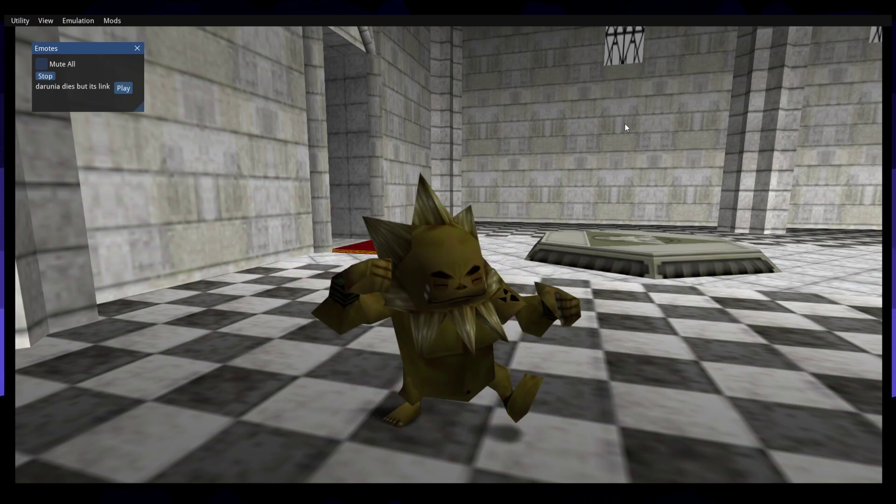
Step: Stop the emote, revert the costume to Link, then replay 'darunia dies but its link'
click(46, 76)
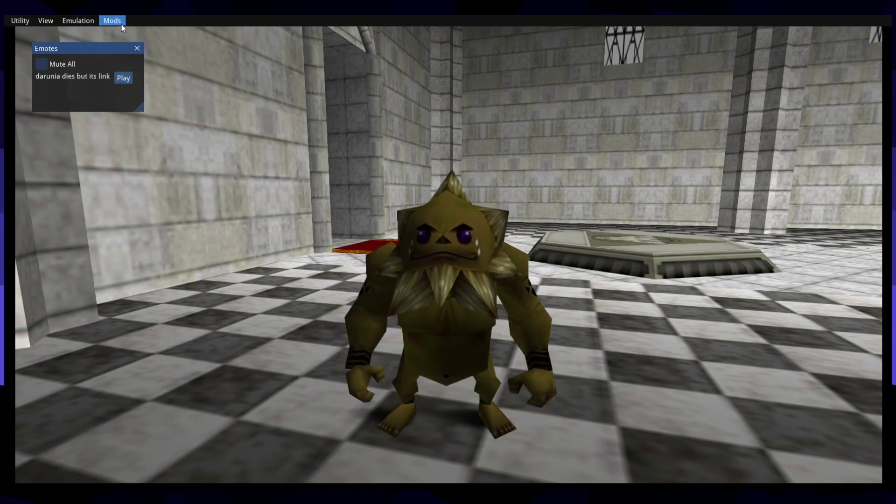
click(118, 21)
mouse_move(123, 68)
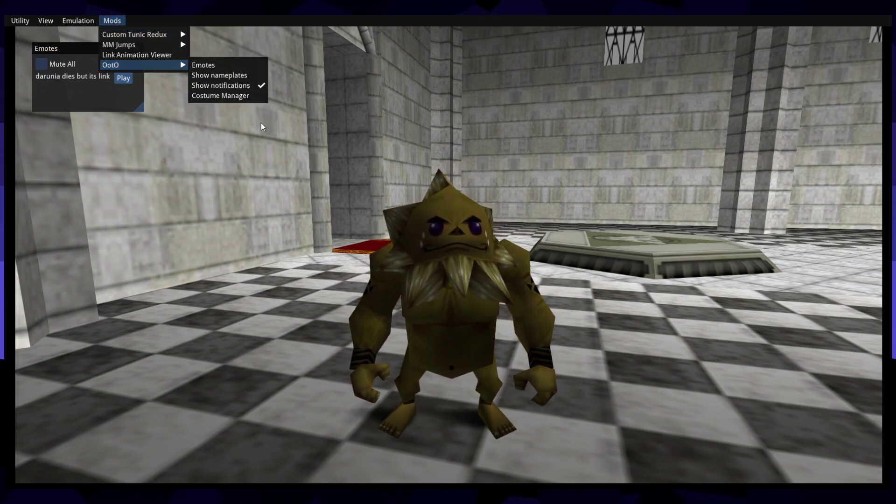
click(232, 96)
click(123, 78)
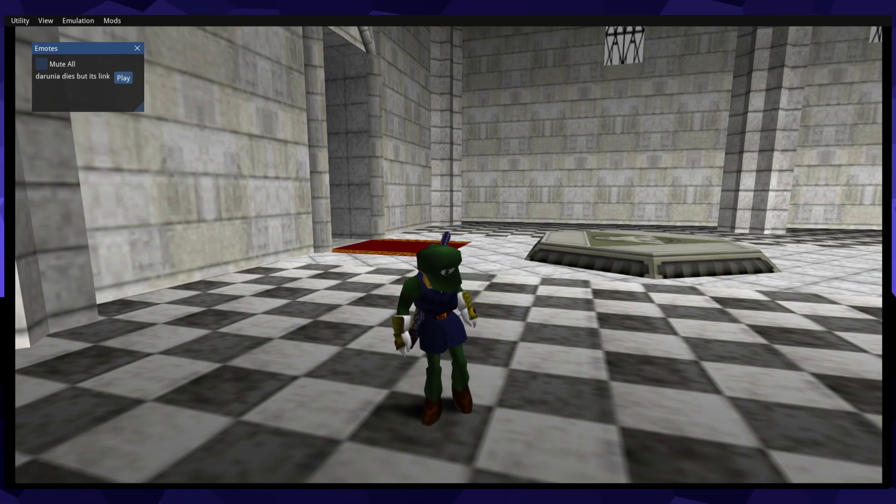
key(s)
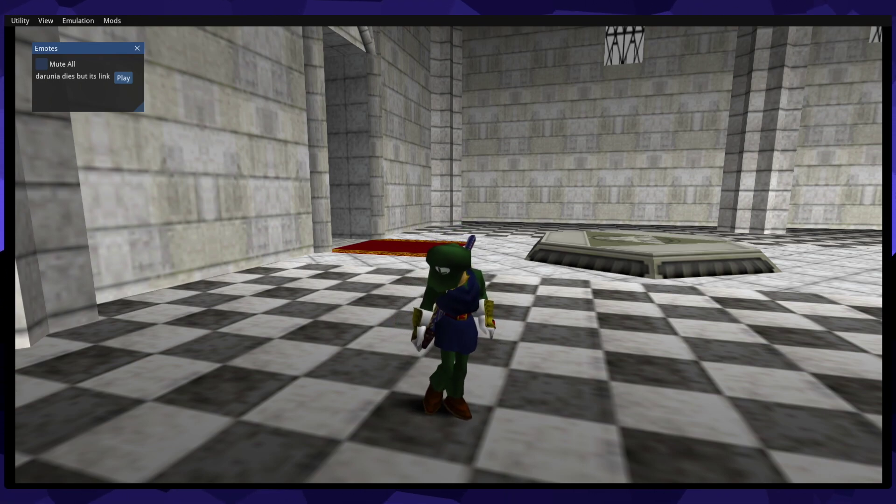